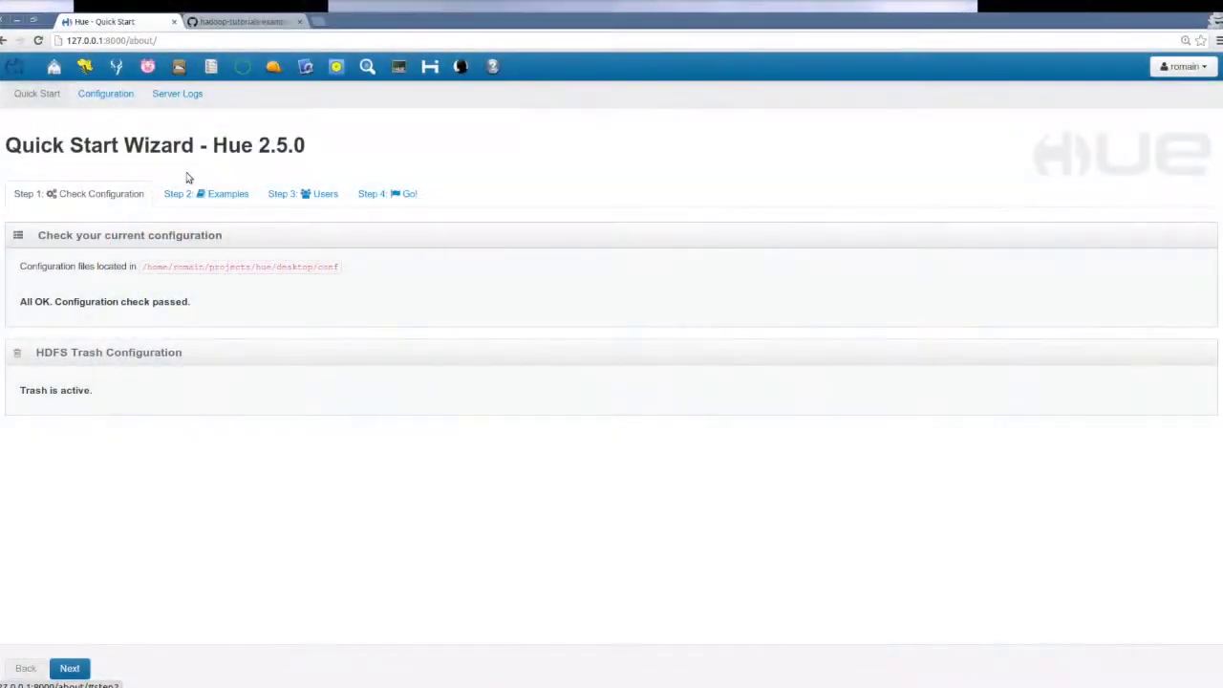
Check the Hue 2.5.0 version and the hbase_clusters setting, hue-search.ent.cloudera.com:9090, on the Configuration page.
{"action": "left_click_drag", "start_coordinate": [217, 151], "coordinate": [307, 143]}
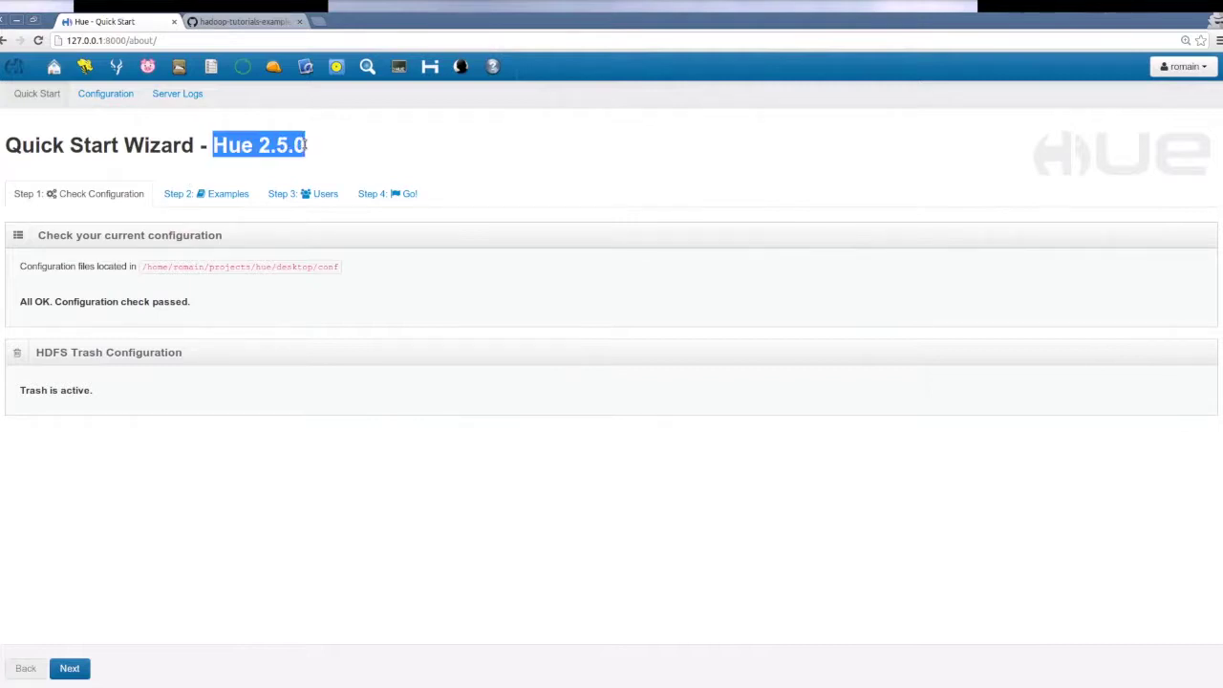
{"action": "left_click", "coordinate": [113, 96]}
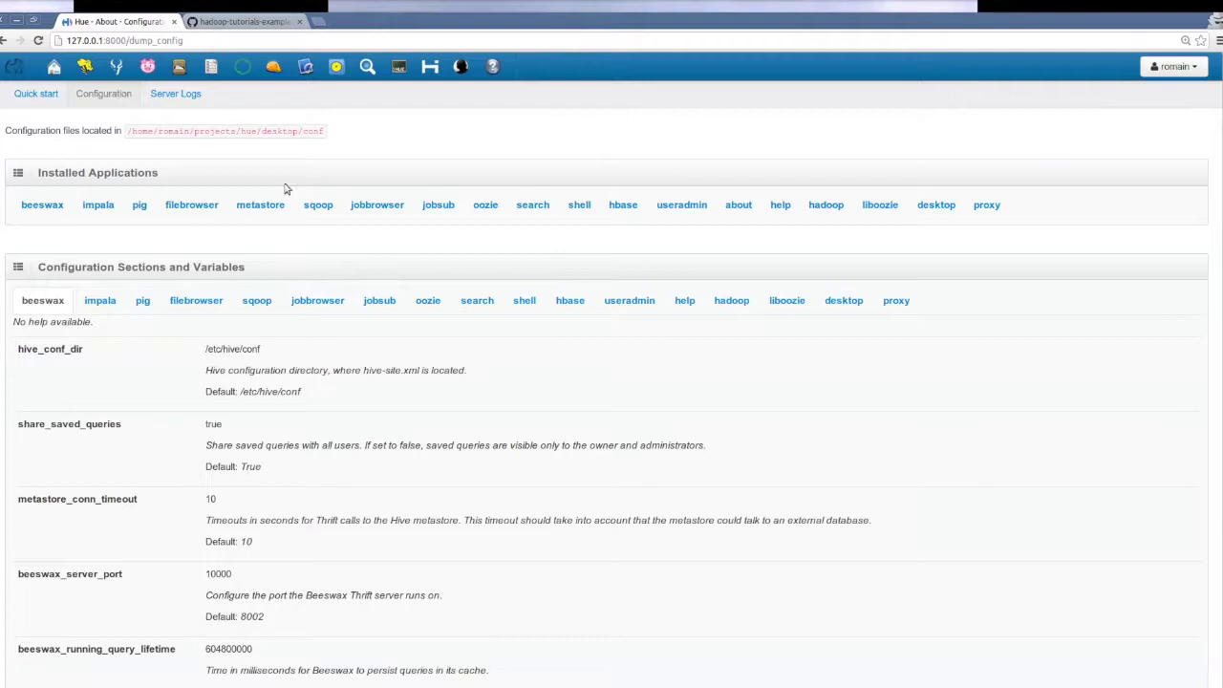
{"action": "left_click", "coordinate": [569, 300]}
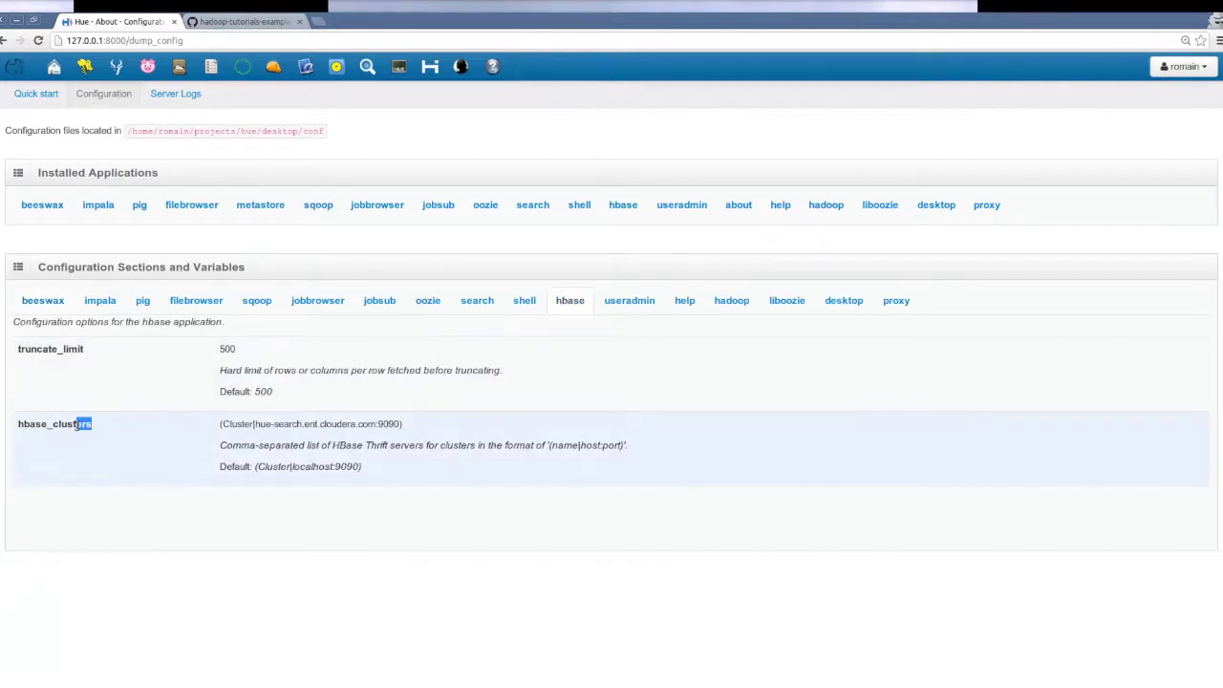
{"action": "left_click_drag", "start_coordinate": [76, 428], "coordinate": [16, 426]}
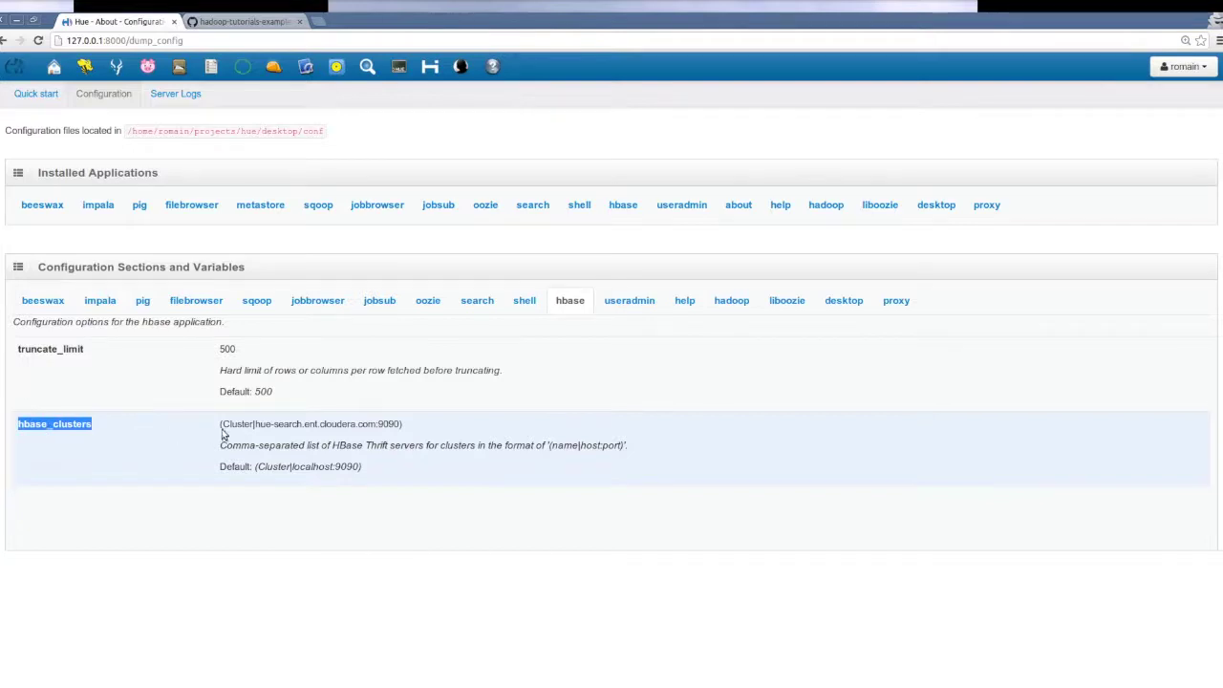
{"action": "left_click_drag", "start_coordinate": [256, 424], "coordinate": [375, 427]}
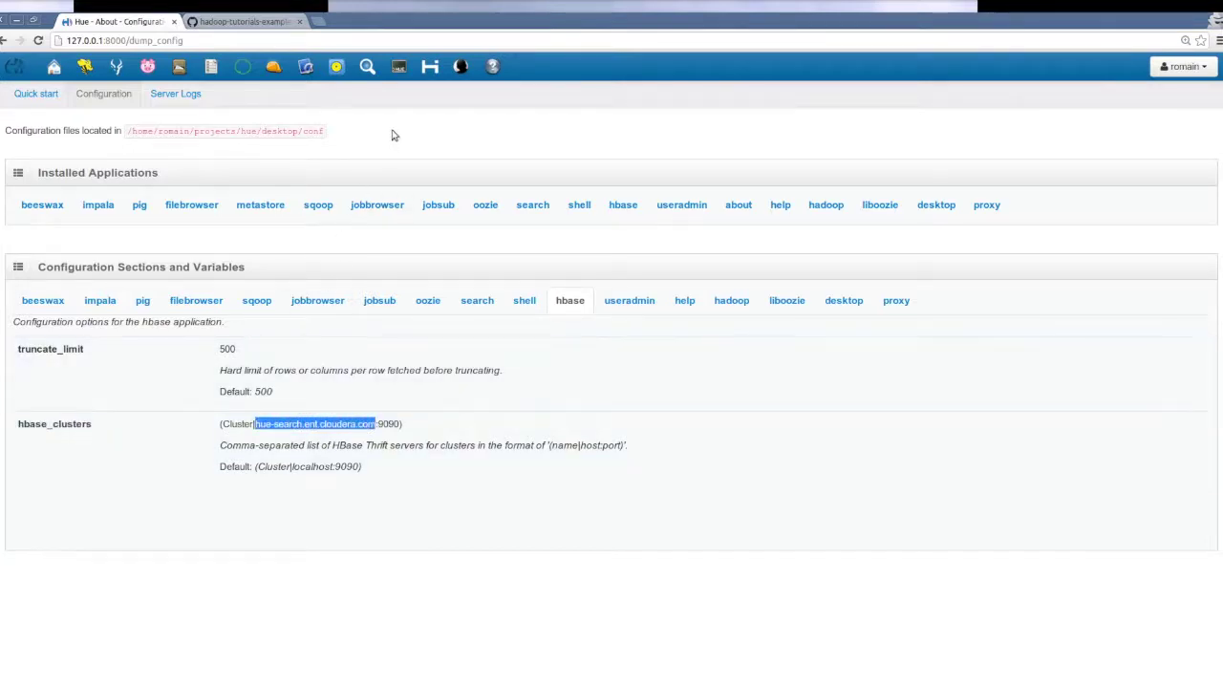
Create the votes table with column family day.
{"action": "left_click", "coordinate": [427, 74]}
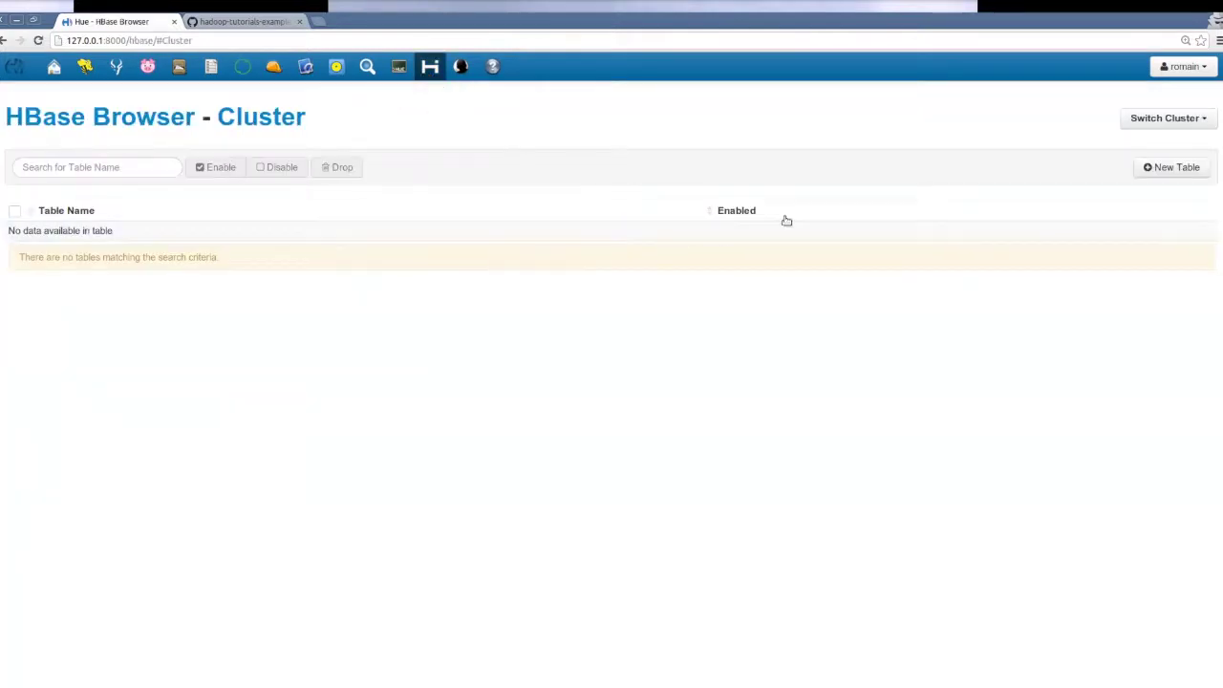
{"action": "left_click", "coordinate": [1158, 170]}
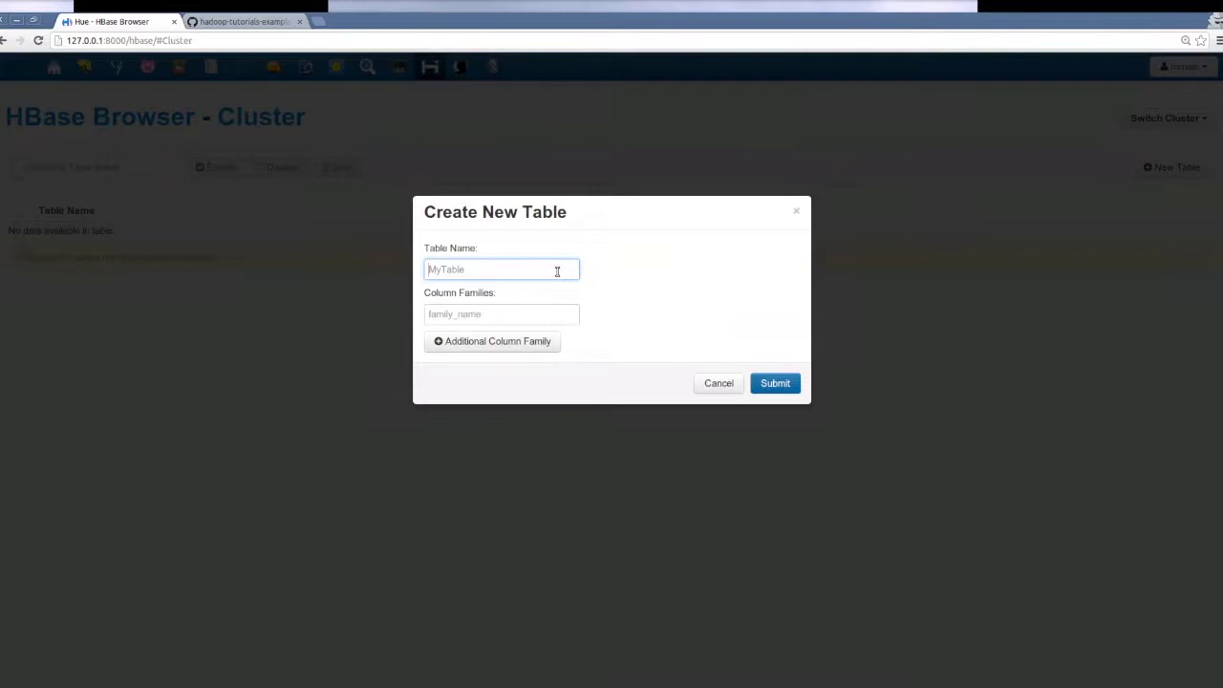
{"action": "type", "text": "votes"}
{"action": "key", "text": "Tab"}
{"action": "type", "text": "day"}
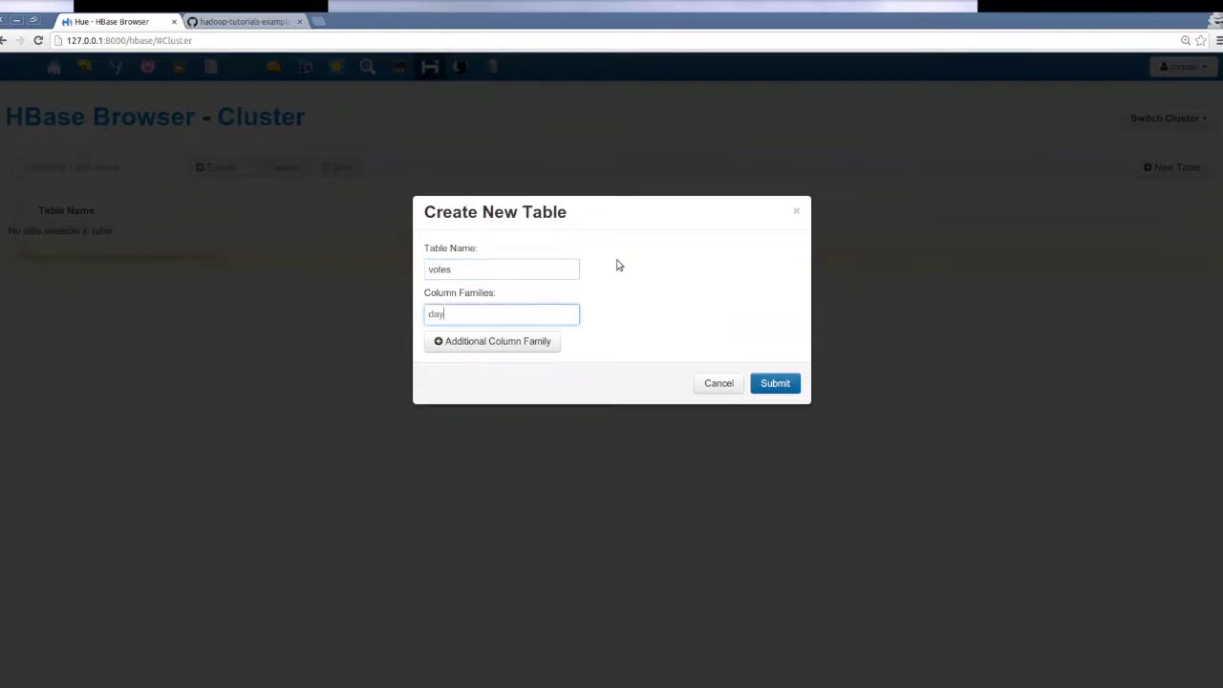
{"action": "left_click", "coordinate": [776, 384]}
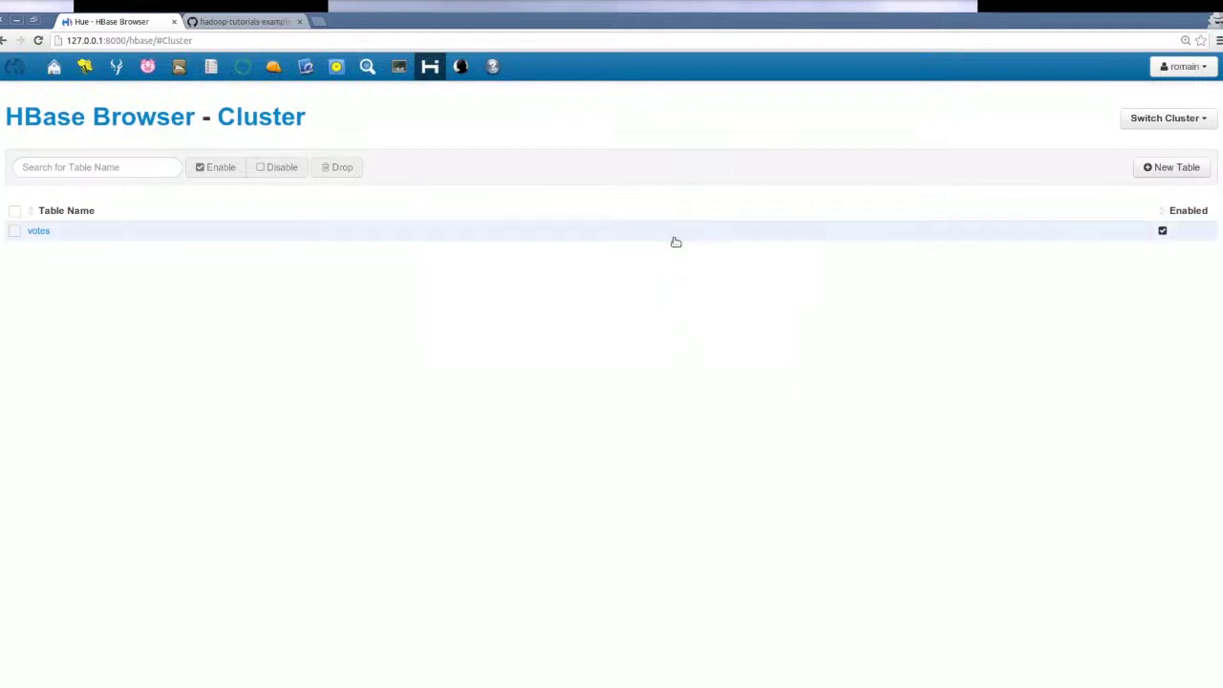
Open votes and add row bob with day:monday 10 and day:tuesday 15.
{"action": "left_click", "coordinate": [675, 242]}
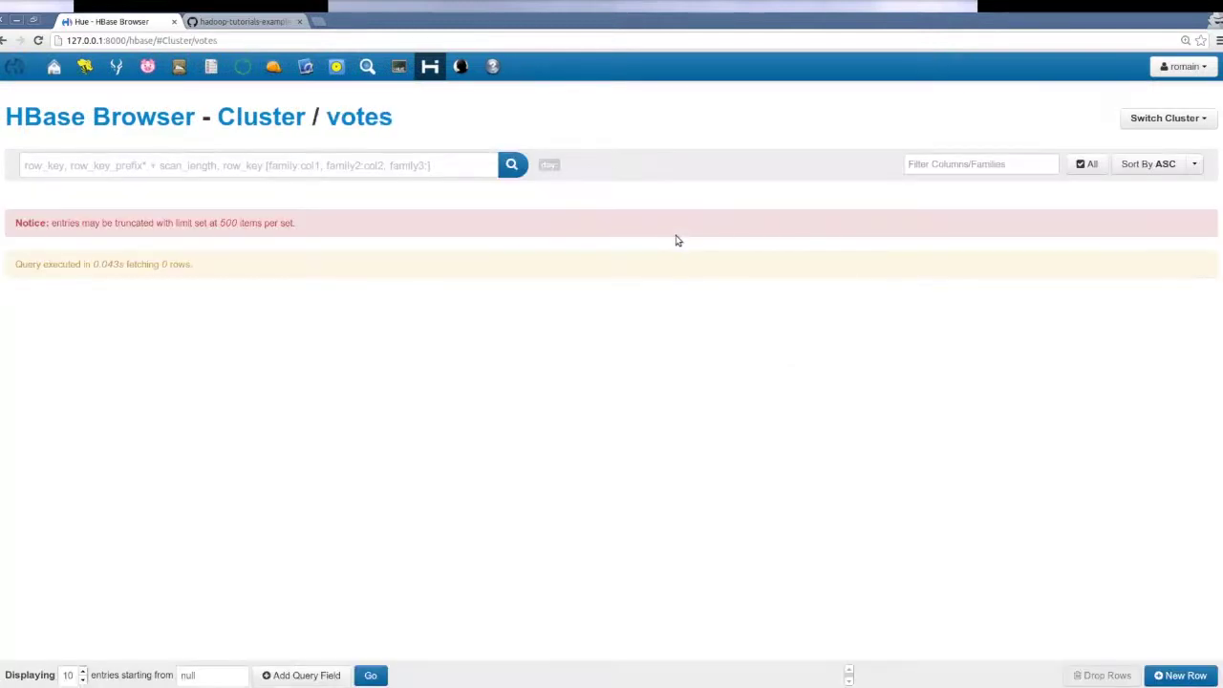
{"action": "left_click", "coordinate": [1182, 675]}
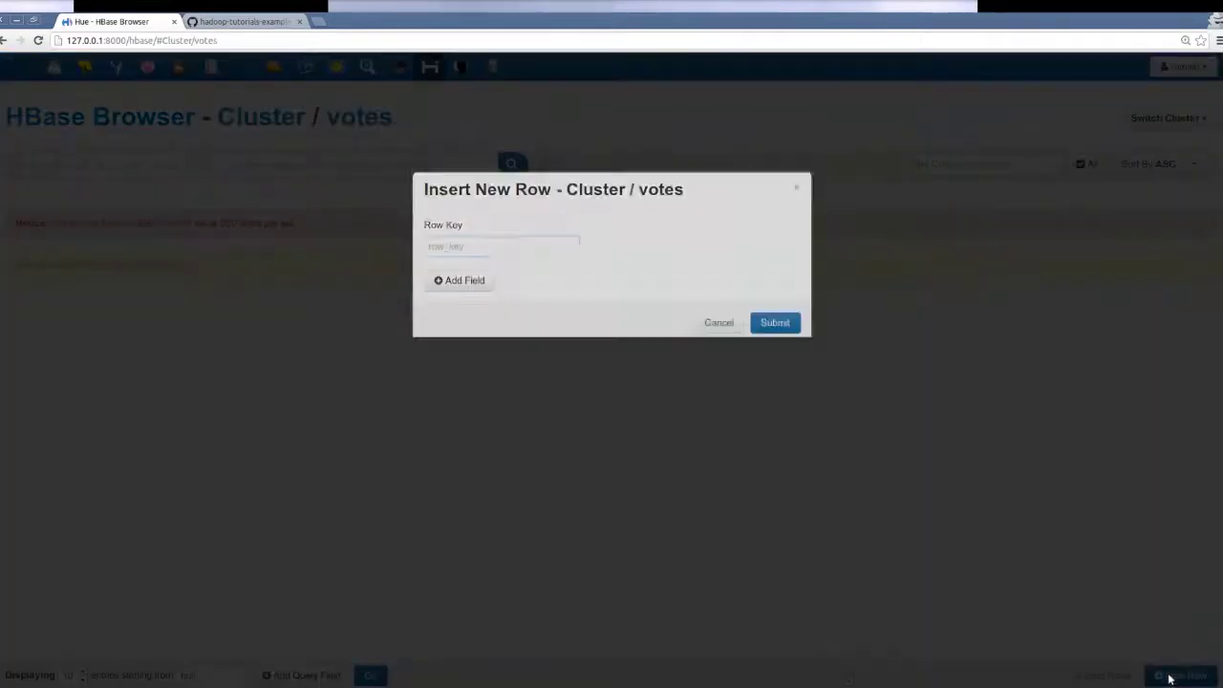
{"action": "type", "text": "bob"}
{"action": "left_click", "coordinate": [464, 303]}
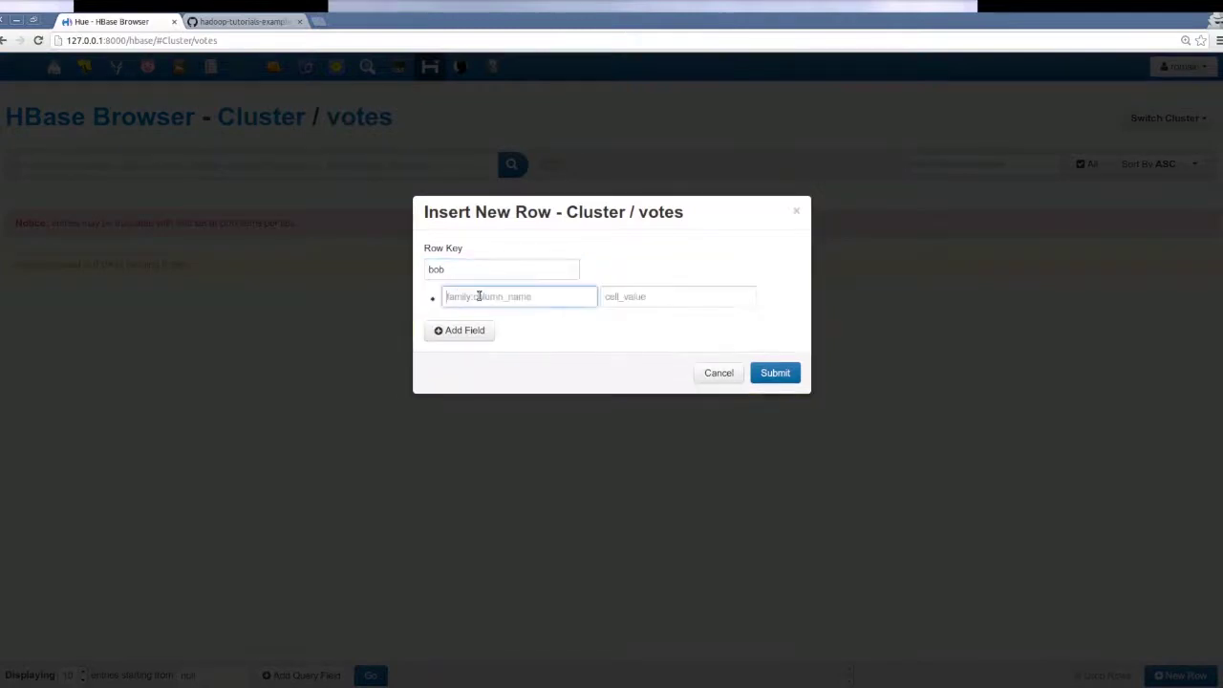
{"action": "type", "text": "day:monday"}
{"action": "key", "text": "Tab"}
{"action": "type", "text": "10"}
{"action": "left_click", "coordinate": [484, 329]}
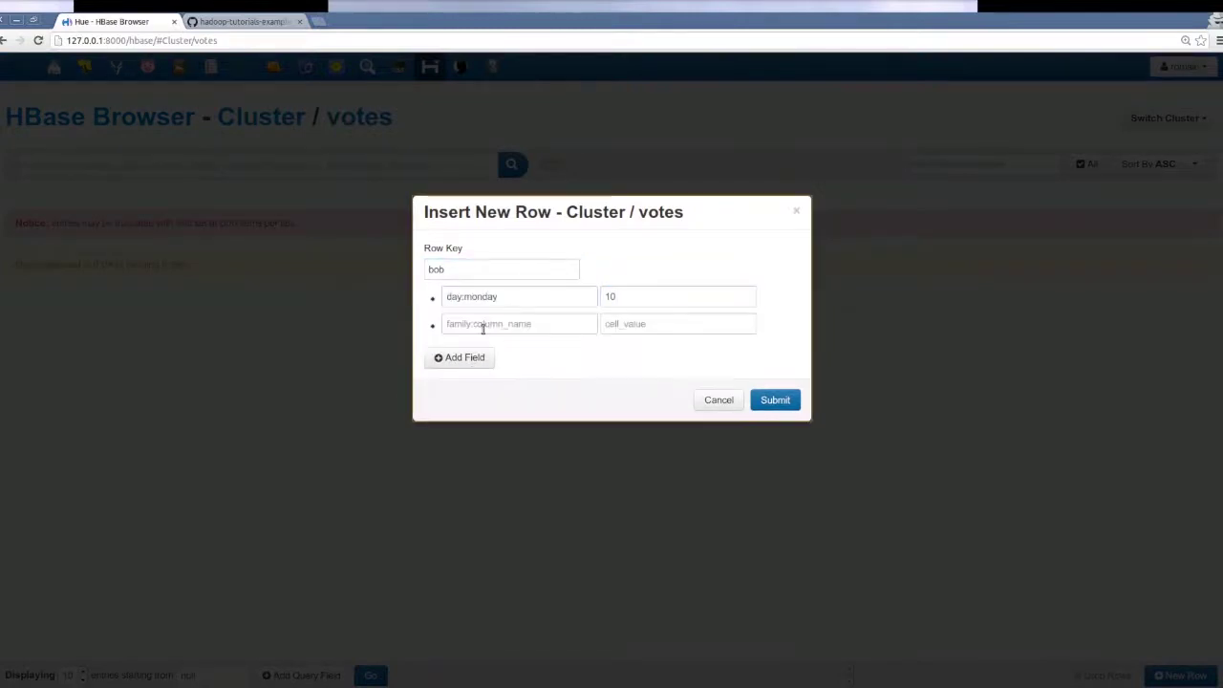
{"action": "type", "text": "day: tuesday"}
{"action": "key", "text": "Tab"}
{"action": "type", "text": "15"}
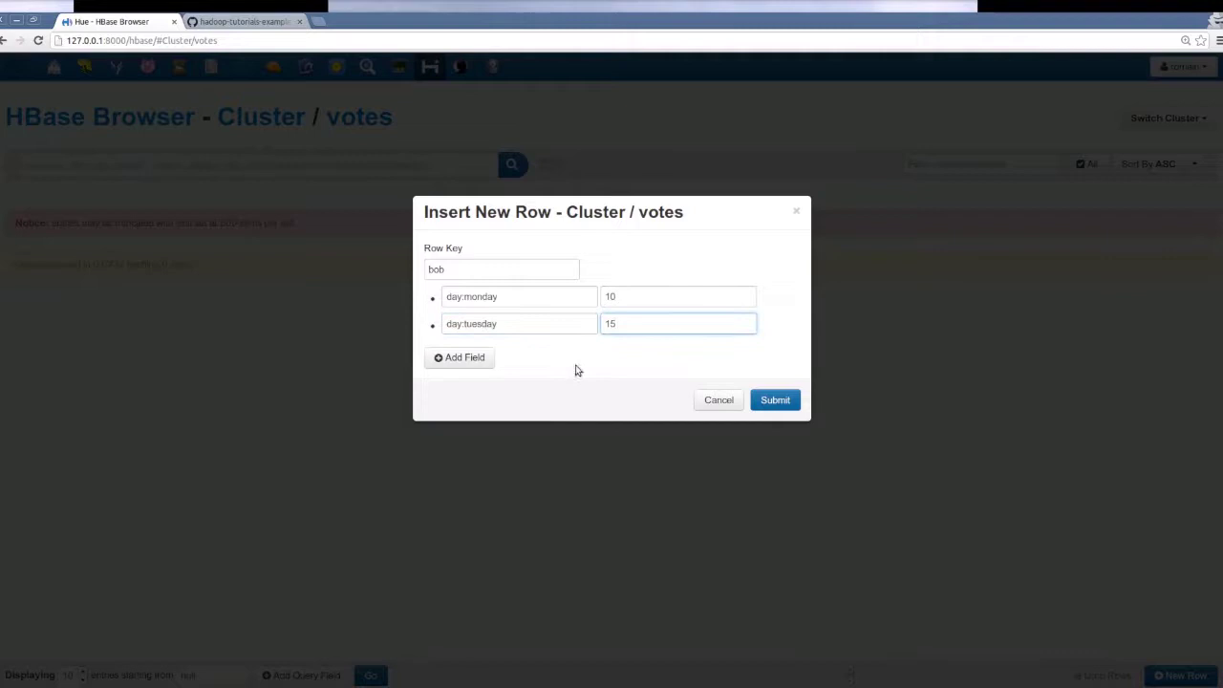
{"action": "left_click", "coordinate": [775, 400]}
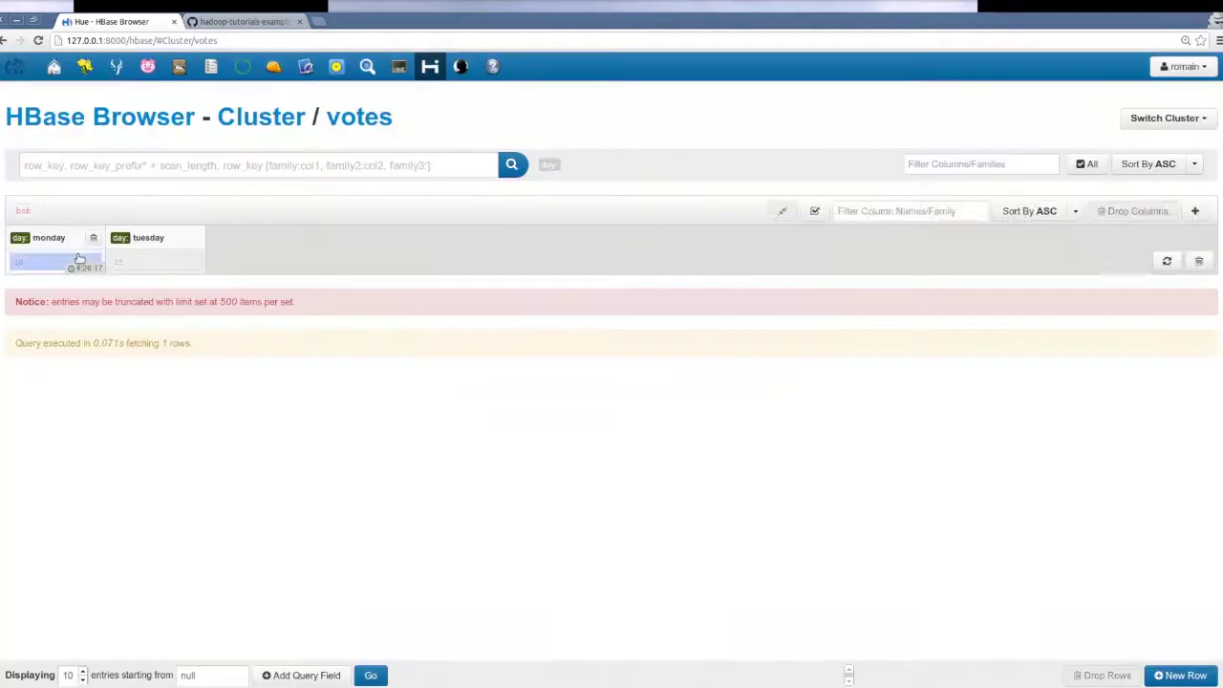
Add row alice with day:monday 5, day:wednesday 10 and day:tuesday 11.
{"action": "left_click", "coordinate": [1168, 677]}
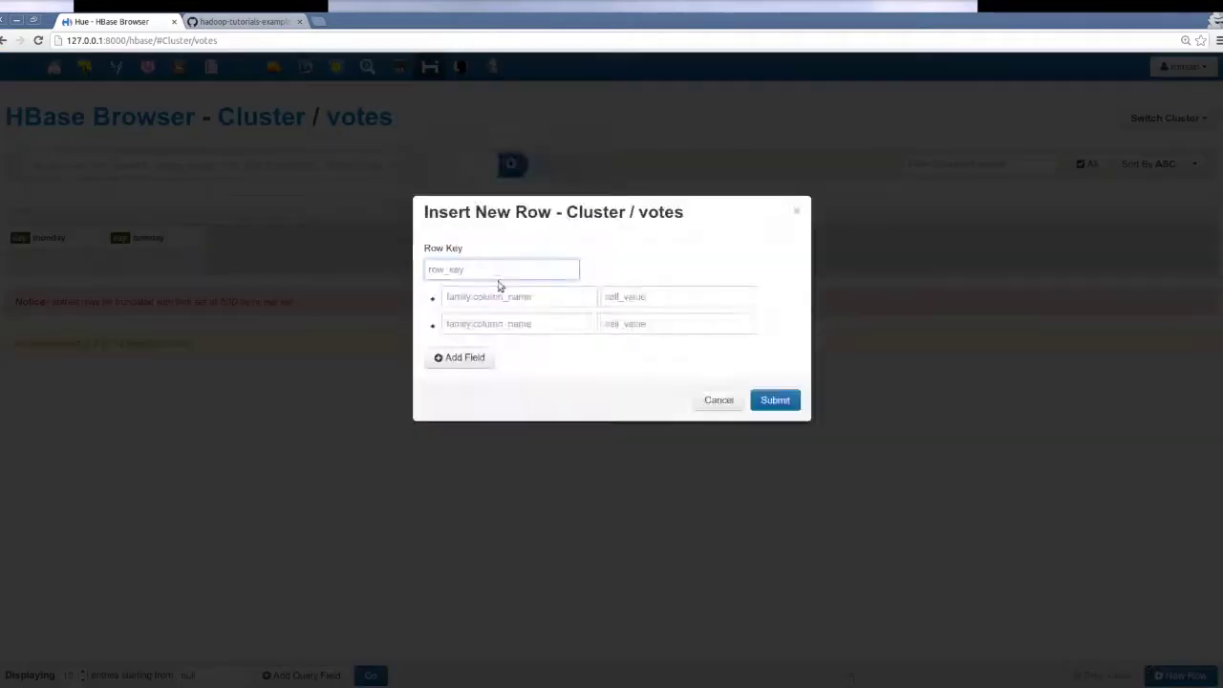
{"action": "left_click", "coordinate": [487, 271]}
{"action": "type", "text": "alice"}
{"action": "key", "text": "Tab"}
{"action": "type", "text": "day:monday"}
{"action": "key", "text": "Tab"}
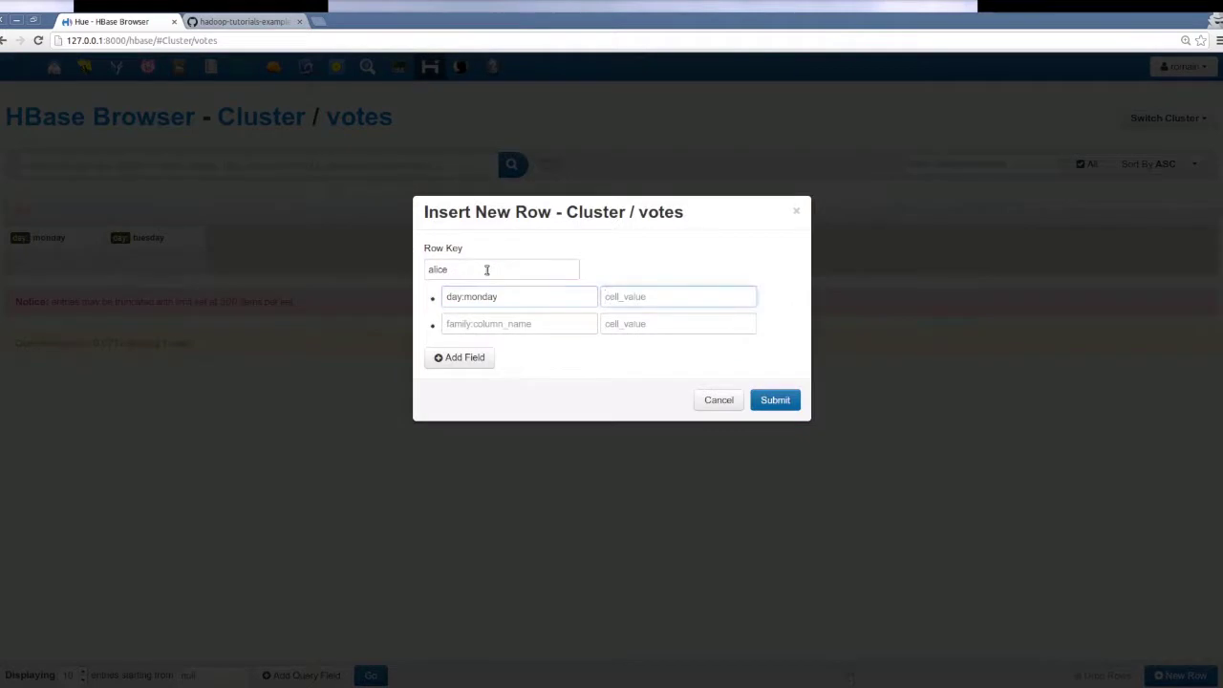
{"action": "type", "text": "5"}
{"action": "key", "text": "Tab"}
{"action": "type", "text": "day:wednesday"}
{"action": "key", "text": "Tab"}
{"action": "type", "text": "10"}
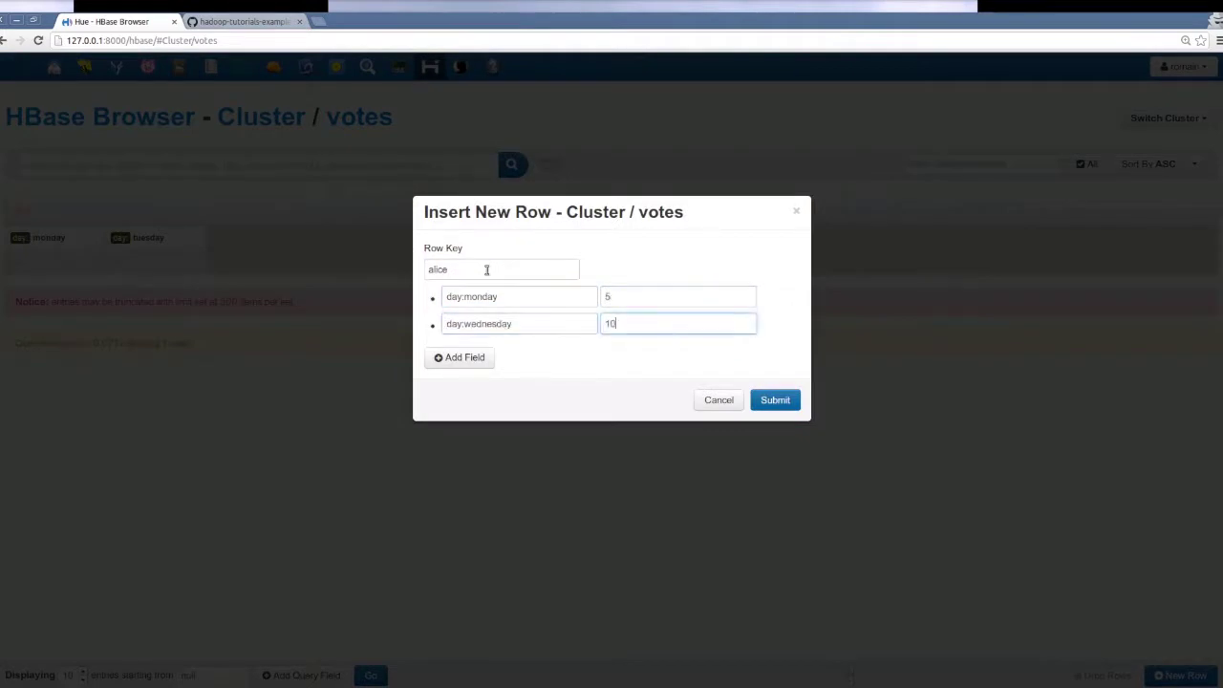
{"action": "left_click", "coordinate": [486, 358]}
{"action": "type", "text": "day:tu"}
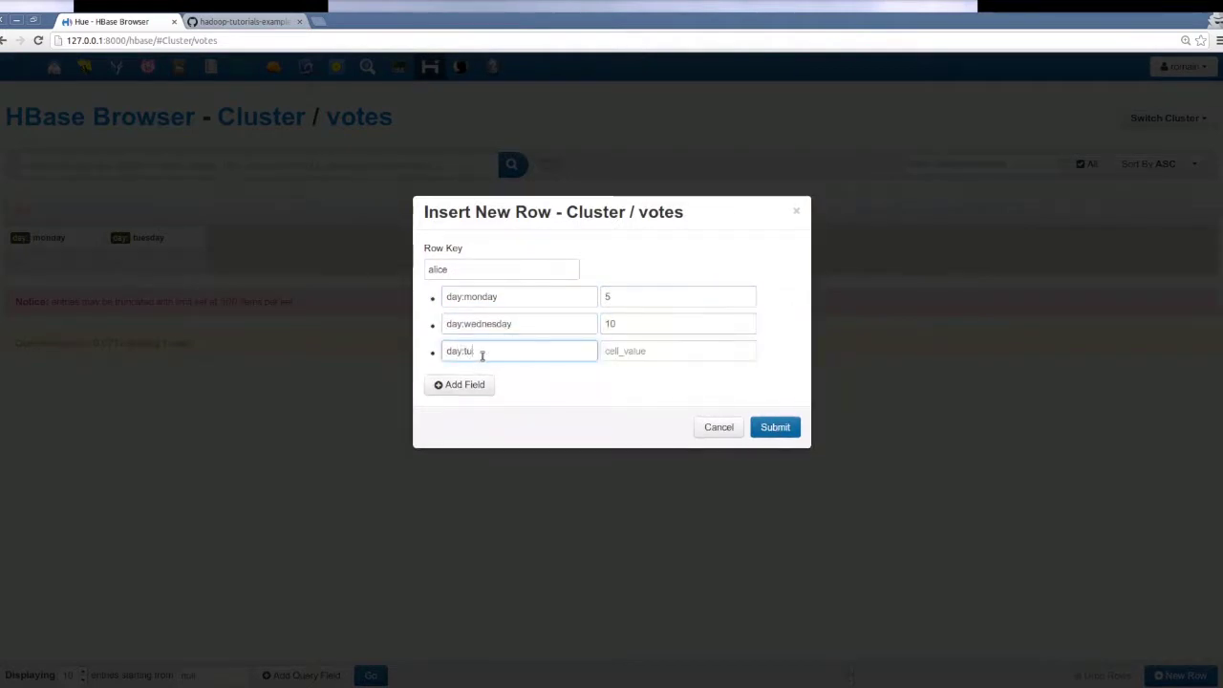
{"action": "type", "text": "esday"}
{"action": "key", "text": "Tab"}
{"action": "type", "text": "11"}
{"action": "left_click", "coordinate": [774, 427]}
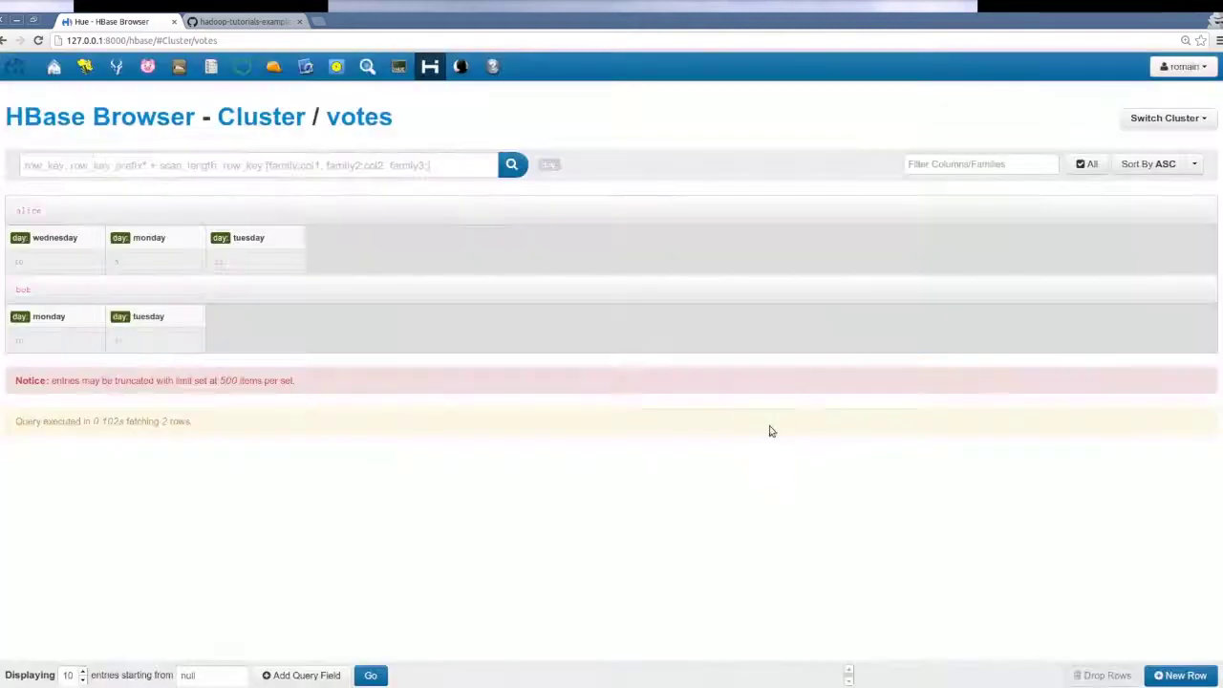
Add a day:friday column with value 20 to bob's row.
{"action": "left_click", "coordinate": [1195, 335]}
{"action": "type", "text": "da"}
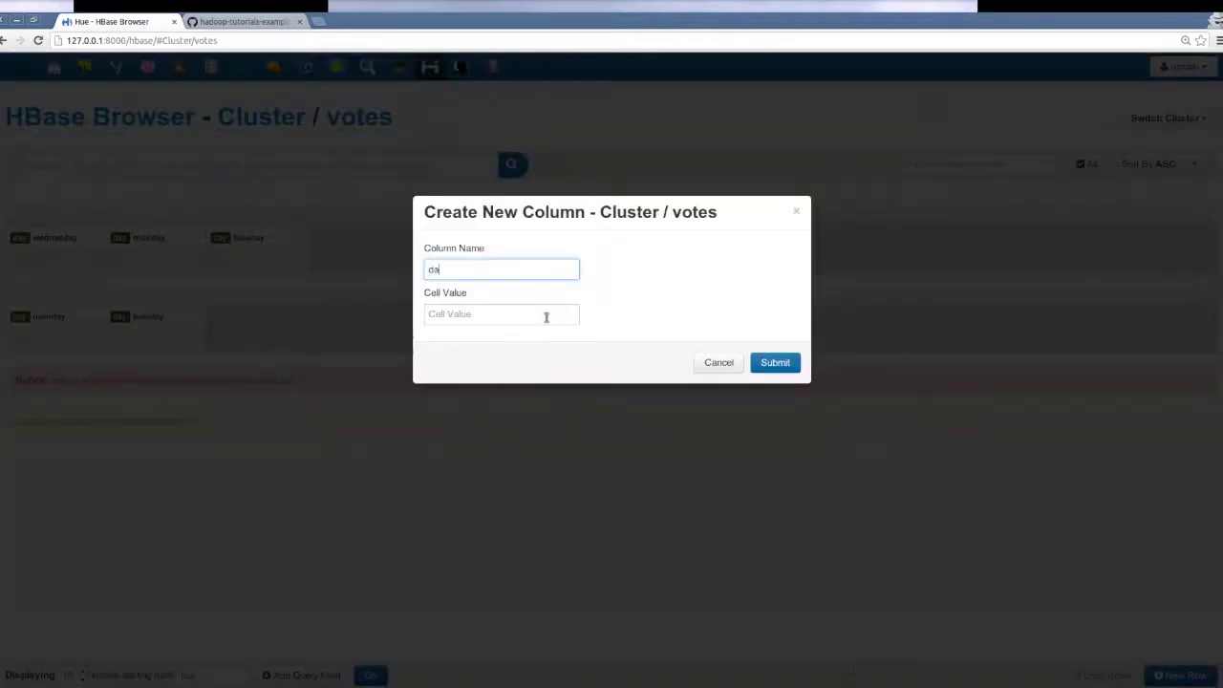
{"action": "type", "text": "y:friday"}
{"action": "key", "text": "Tab"}
{"action": "type", "text": "20"}
{"action": "left_click", "coordinate": [775, 362]}
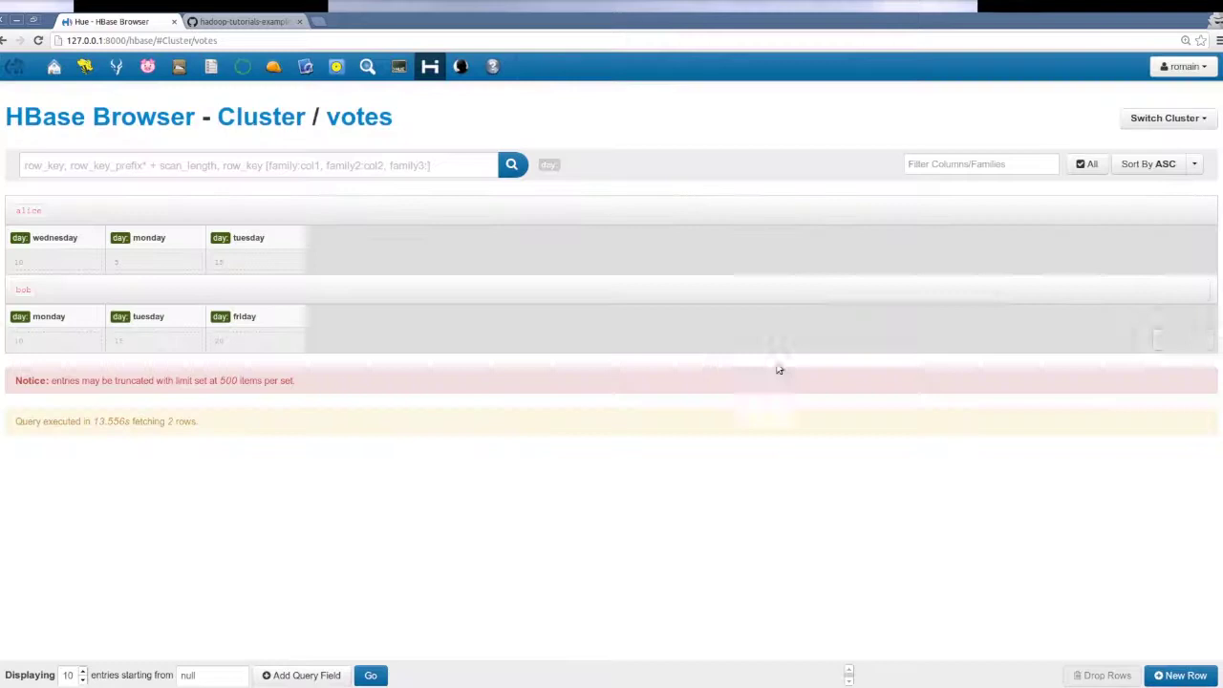
Change alice's day:tuesday value to 150 and delete bob's day:tuesday cell.
{"action": "left_click", "coordinate": [137, 260]}
{"action": "left_click", "coordinate": [260, 263]}
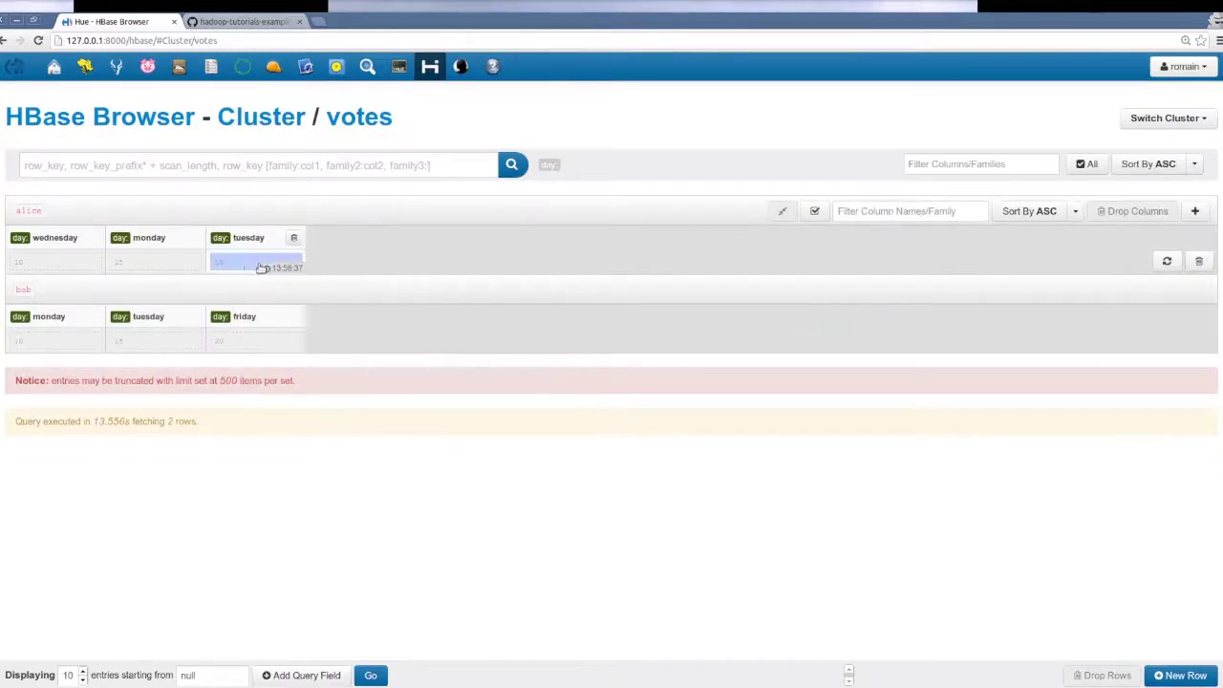
{"action": "left_click", "coordinate": [316, 237]}
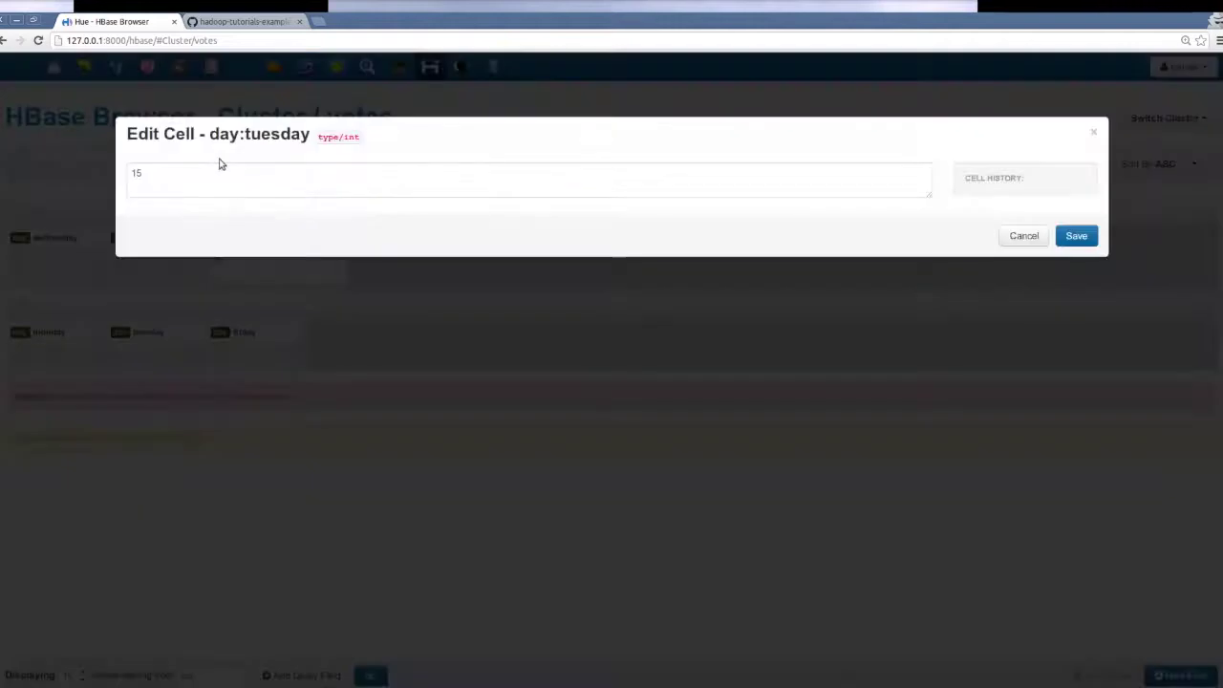
{"action": "left_click", "coordinate": [221, 181]}
{"action": "type", "text": "0"}
{"action": "left_click", "coordinate": [1077, 237]}
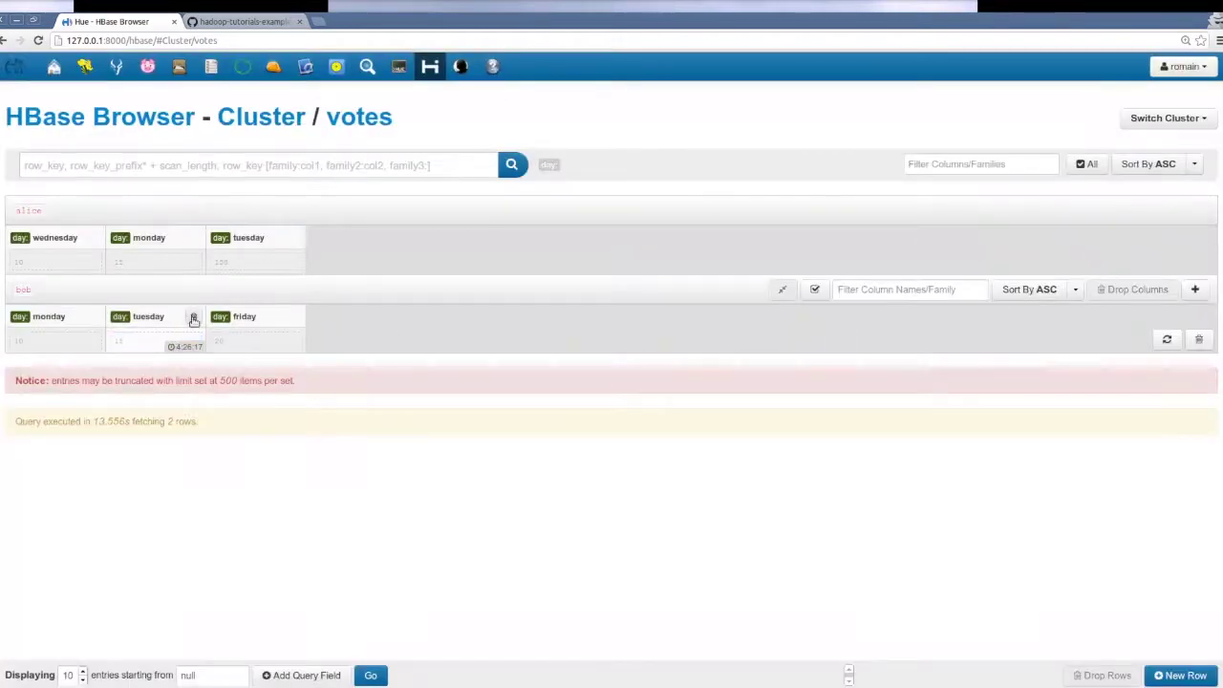
{"action": "left_click", "coordinate": [193, 318]}
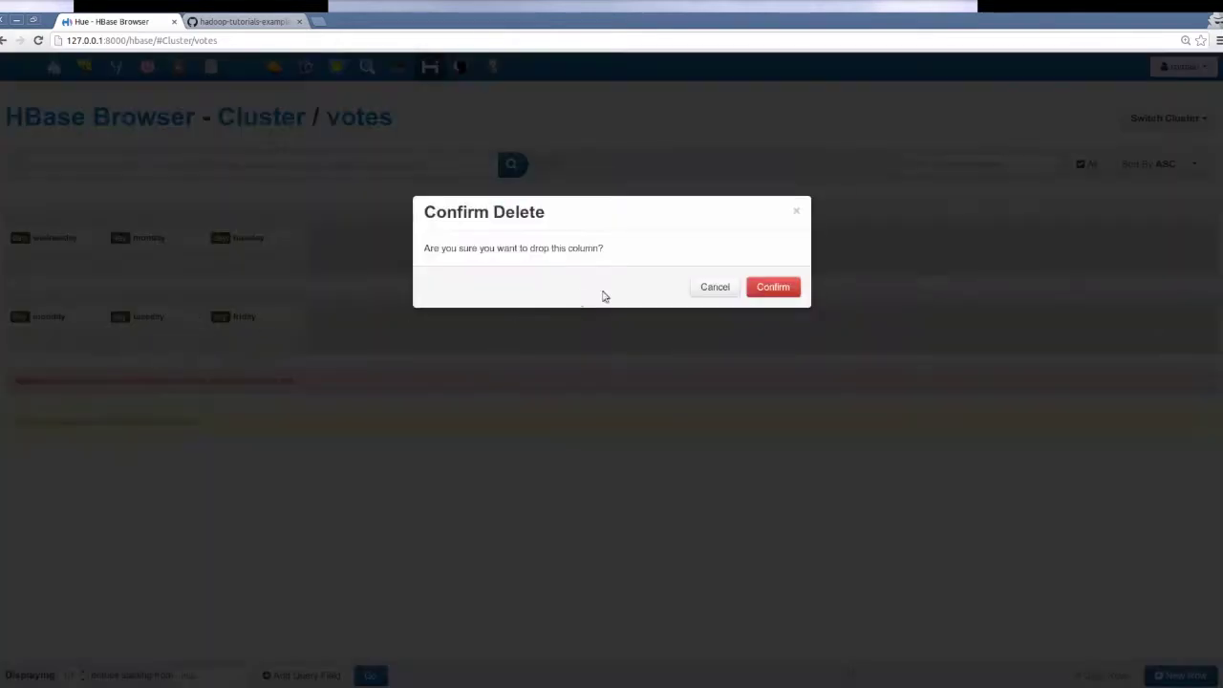
{"action": "left_click", "coordinate": [770, 288]}
Look up the bob row, then the alice row, by row key.
{"action": "left_click", "coordinate": [347, 163]}
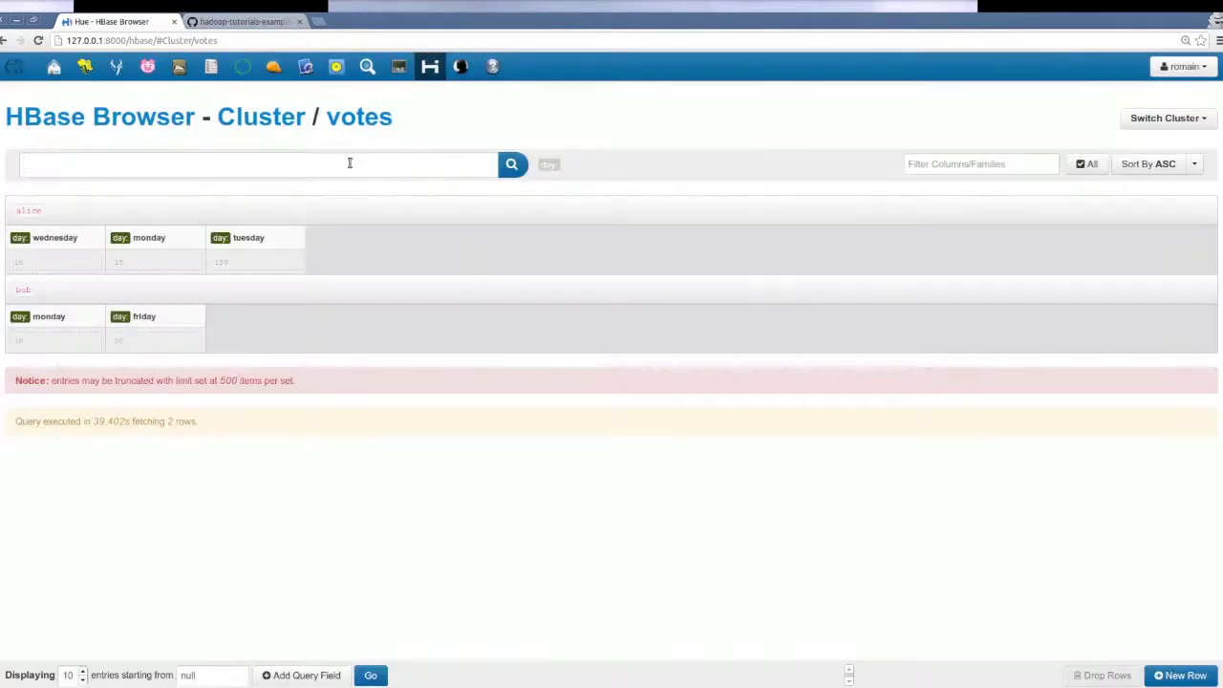
{"action": "type", "text": "bob"}
{"action": "key", "text": "Return"}
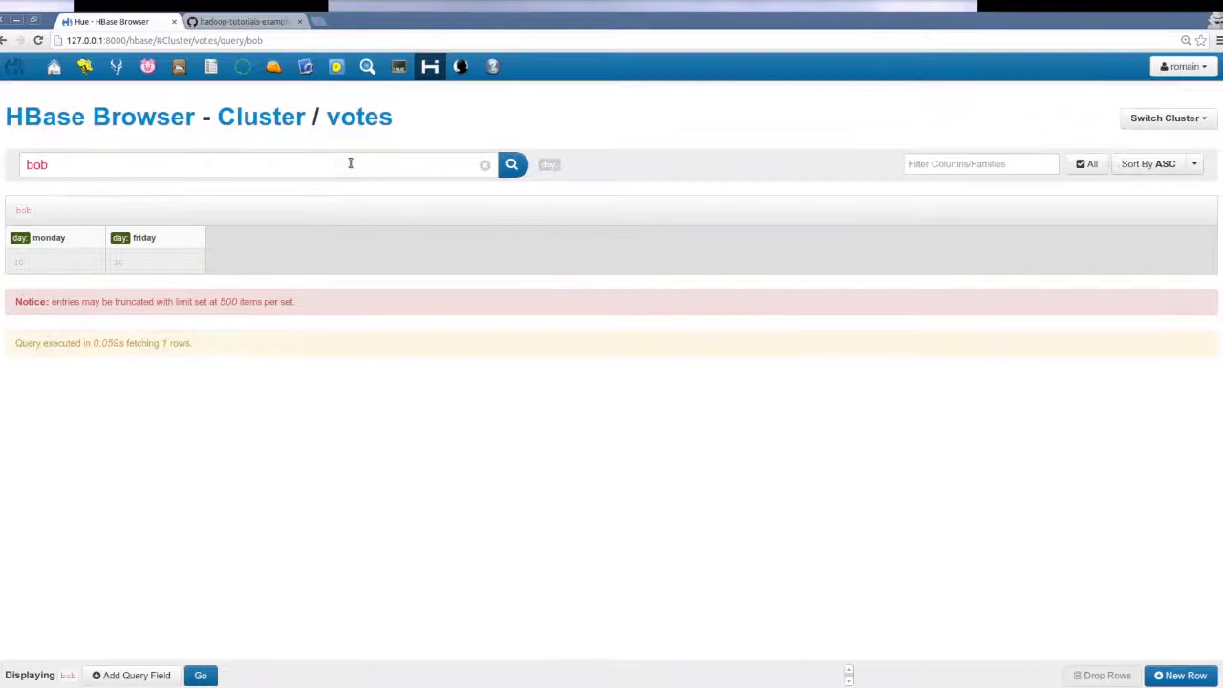
{"action": "left_click", "coordinate": [350, 164]}
{"action": "key", "text": "BackSpace"}
{"action": "key", "text": "BackSpace"}
{"action": "key", "text": "BackSpace"}
{"action": "type", "text": "alice"}
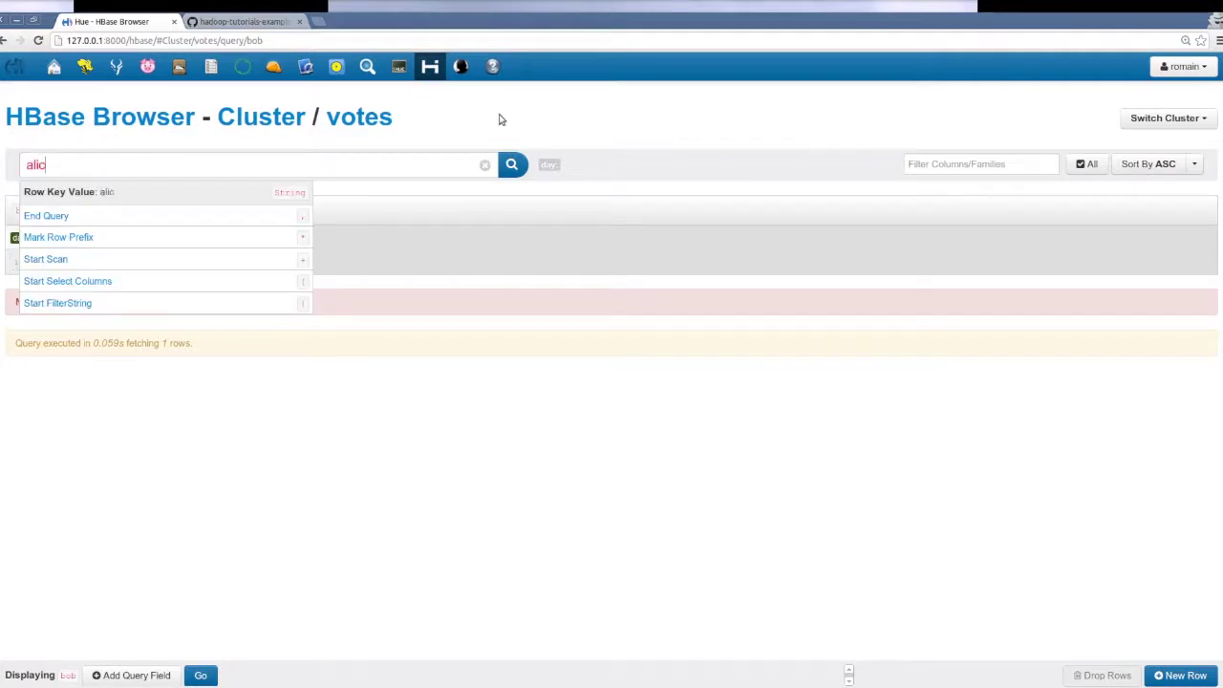
{"action": "key", "text": "Return"}
Extend the query to alice+2, then filter it to alice+2[day:monday].
{"action": "type", "text": "+2"}
{"action": "key", "text": "Return"}
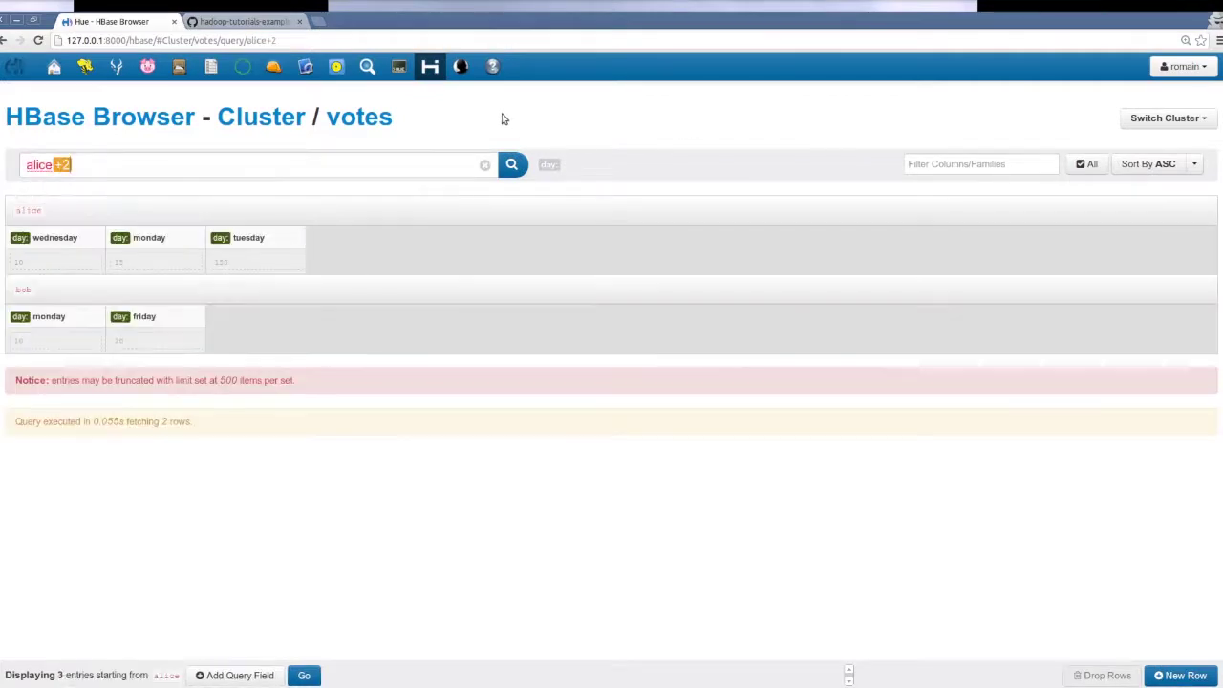
{"action": "type", "text": "[day"}
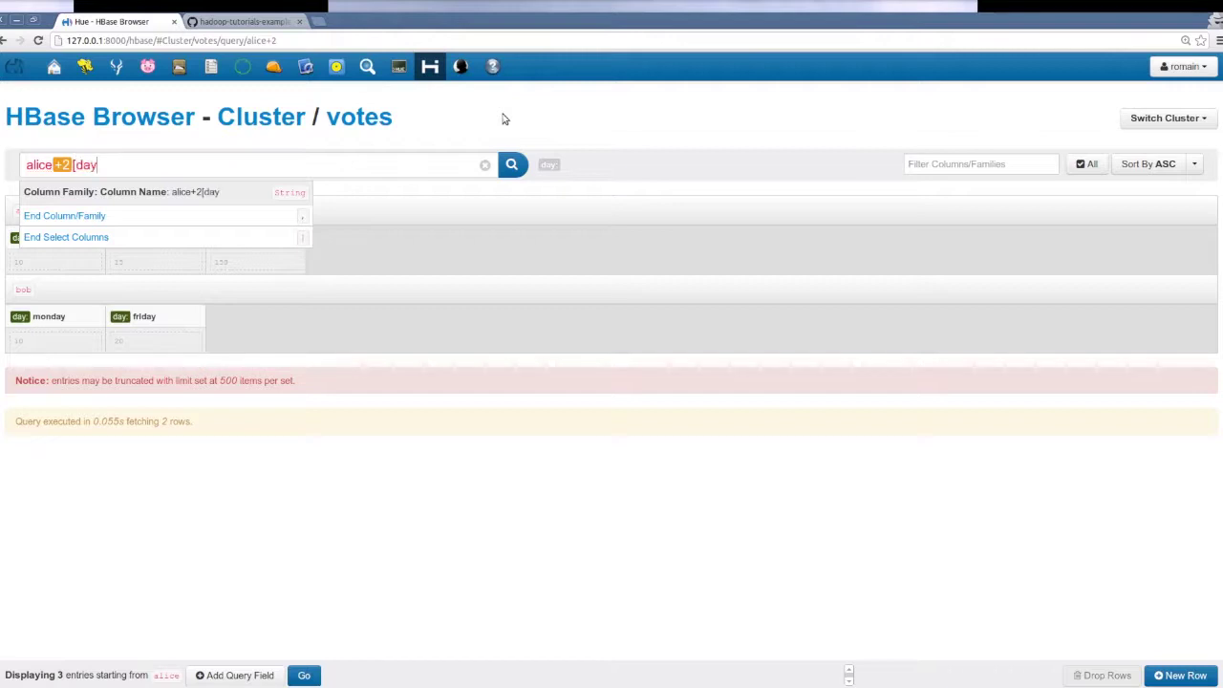
{"action": "type", "text": ":monday]"}
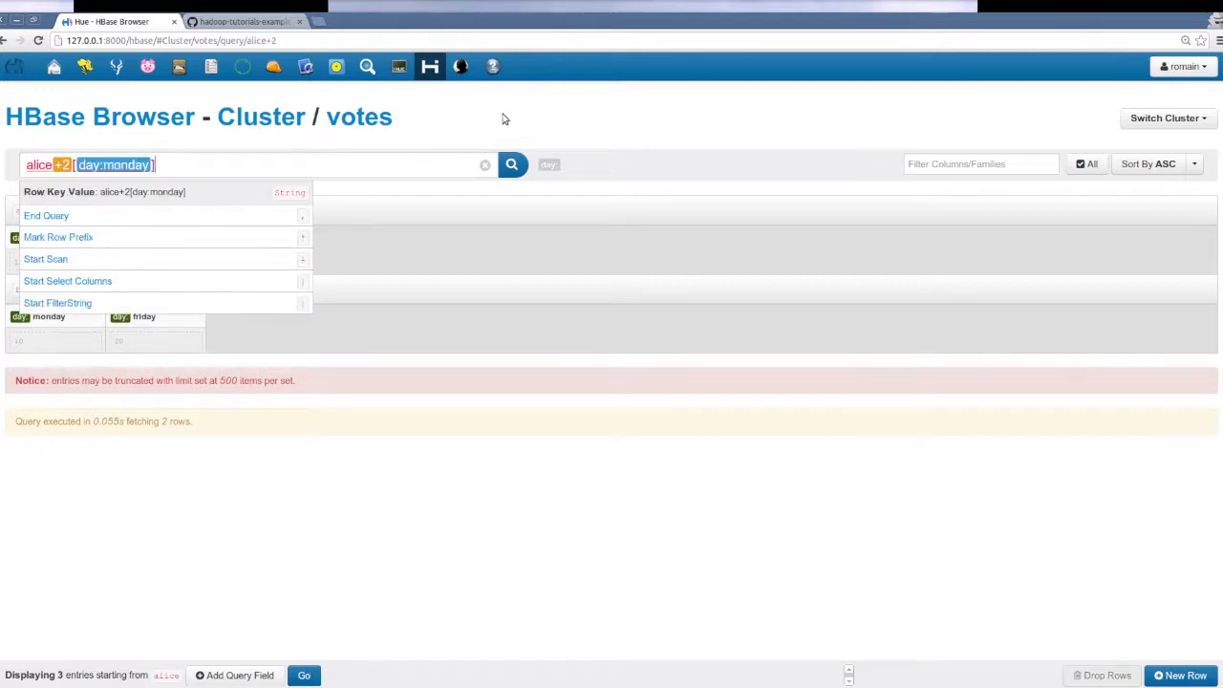
{"action": "key", "text": "Return"}
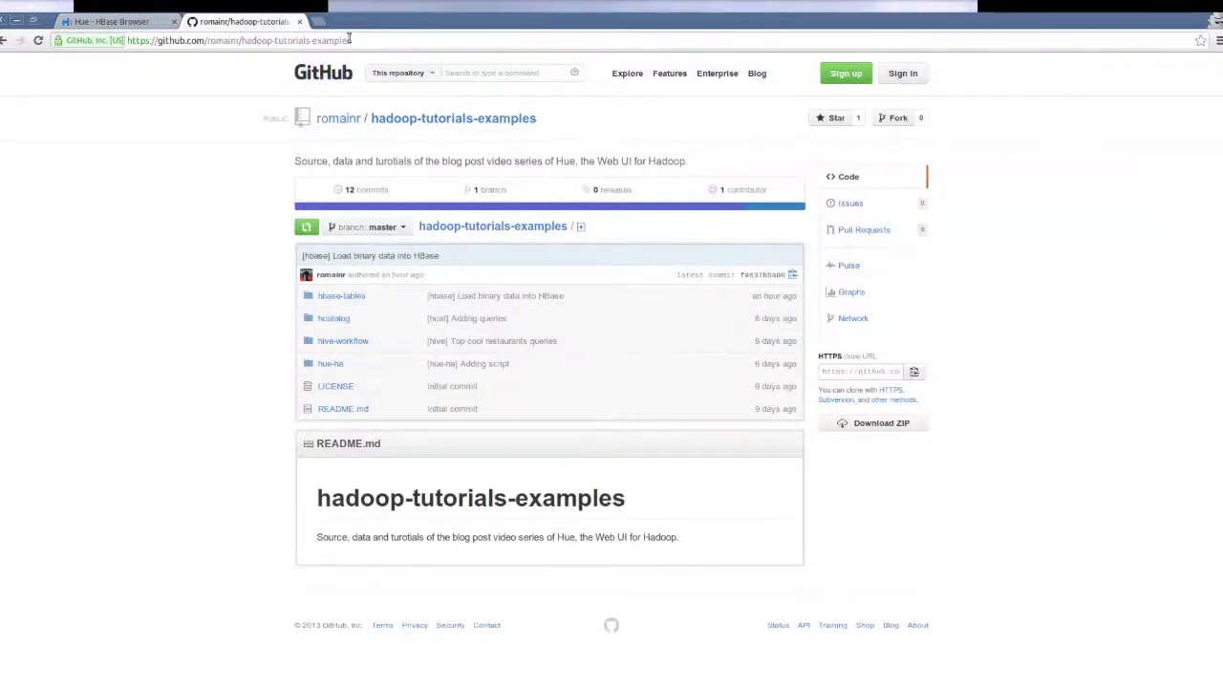
Browse the hbase-tables folder, return to the repository root, and select the HTTPS clone URL.
{"action": "left_click", "coordinate": [330, 295]}
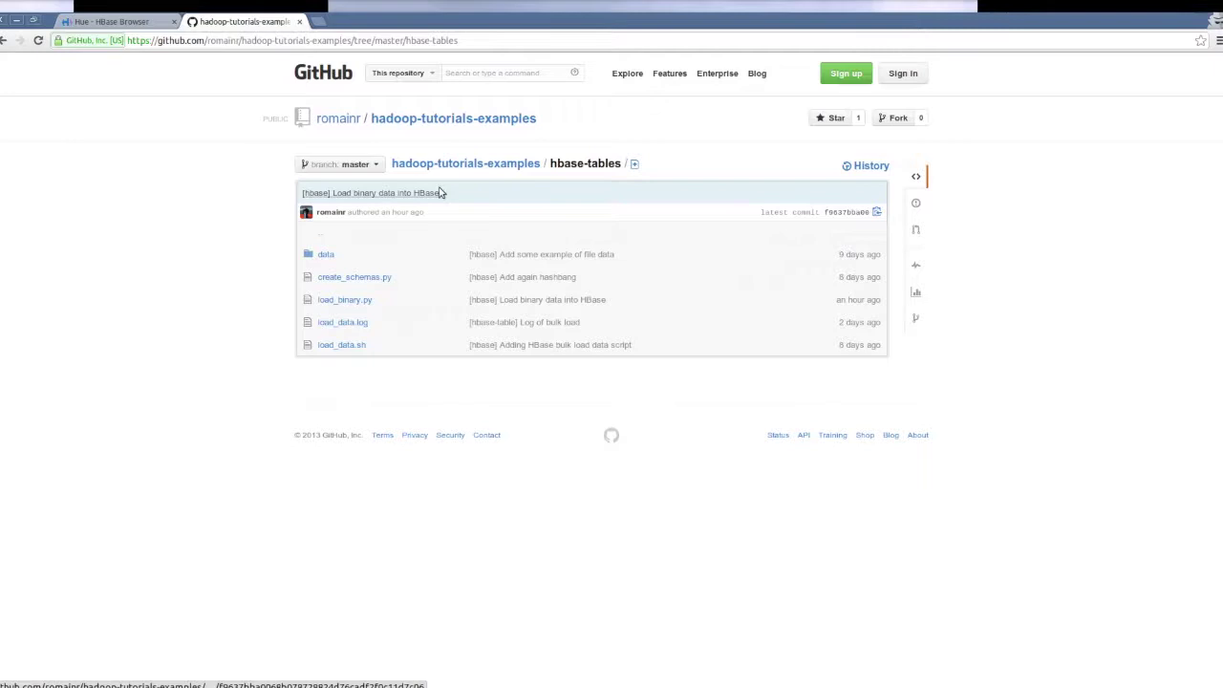
{"action": "left_click", "coordinate": [469, 163]}
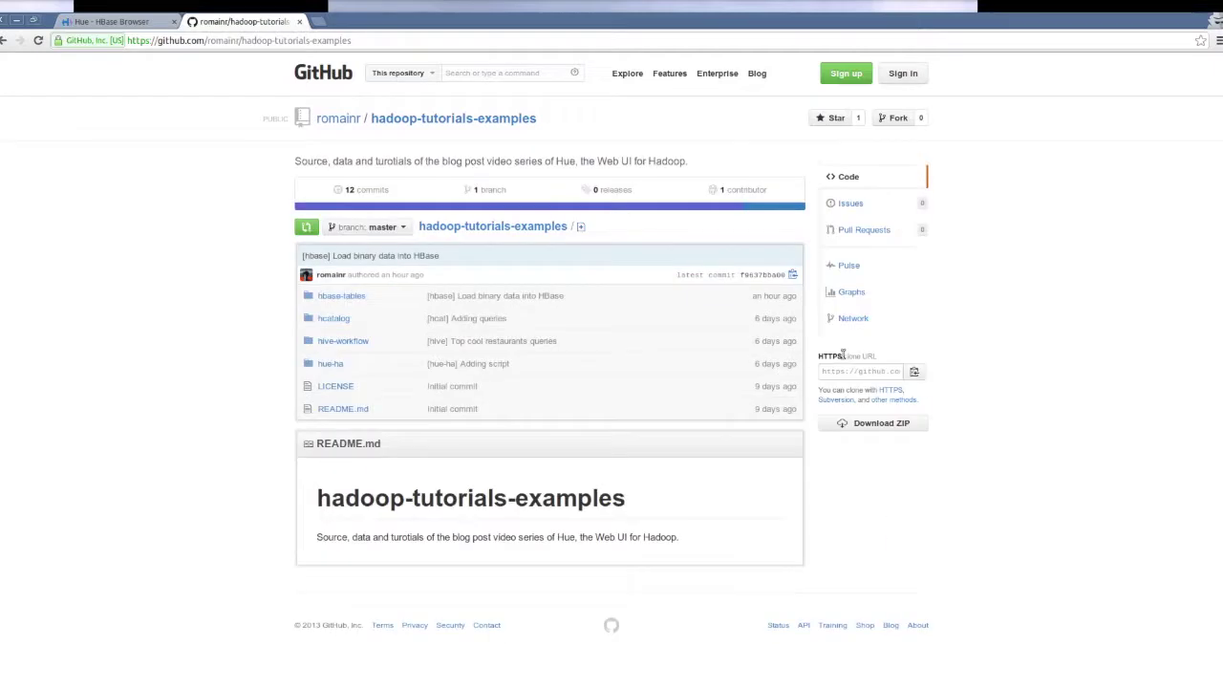
{"action": "left_click", "coordinate": [891, 374]}
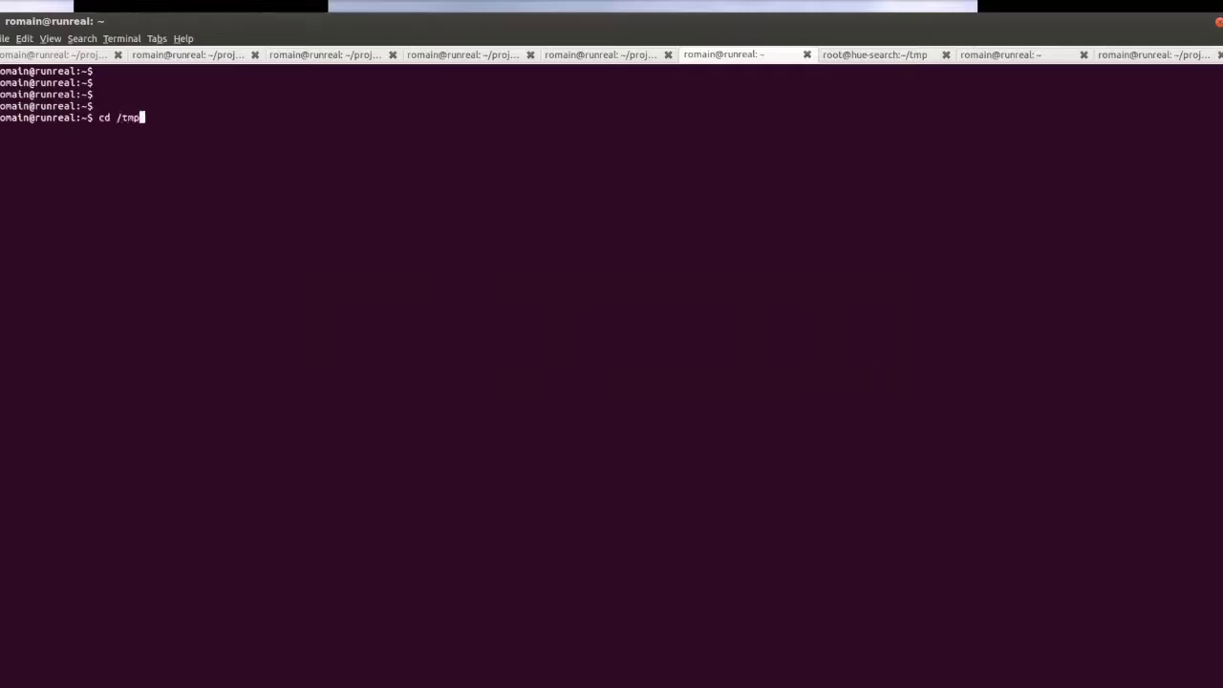
Clone the hadoop-tutorials-examples repository into /tmp with git clone.
{"action": "key", "text": "Return"}
{"action": "type", "text": "gi"}
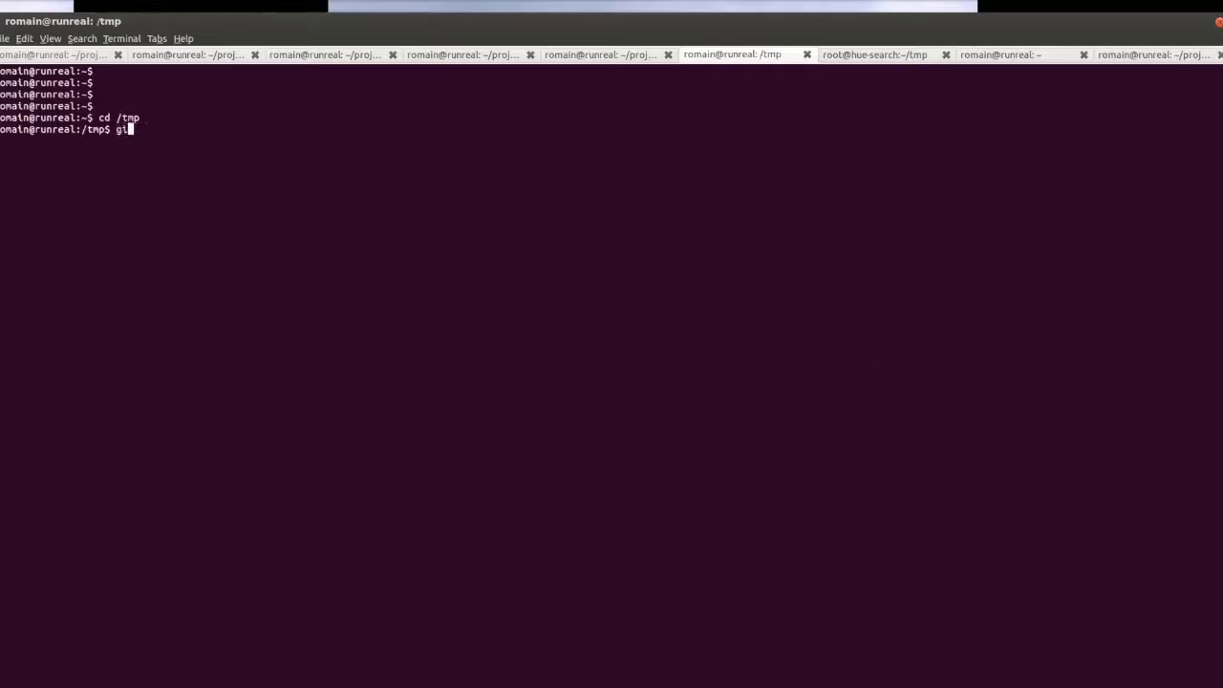
{"action": "type", "text": "t clone"}
{"action": "type", "text": "https://github.com/romainr/hadoop-tutorials-examples.git"}
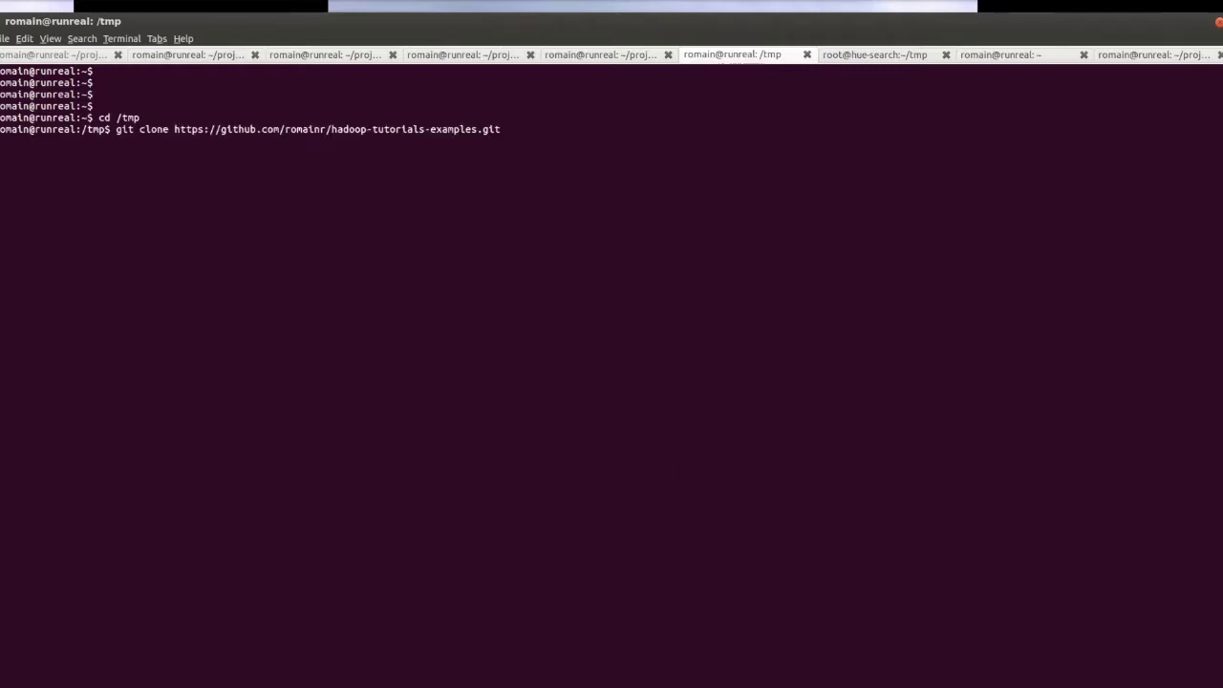
{"action": "key", "text": "Return"}
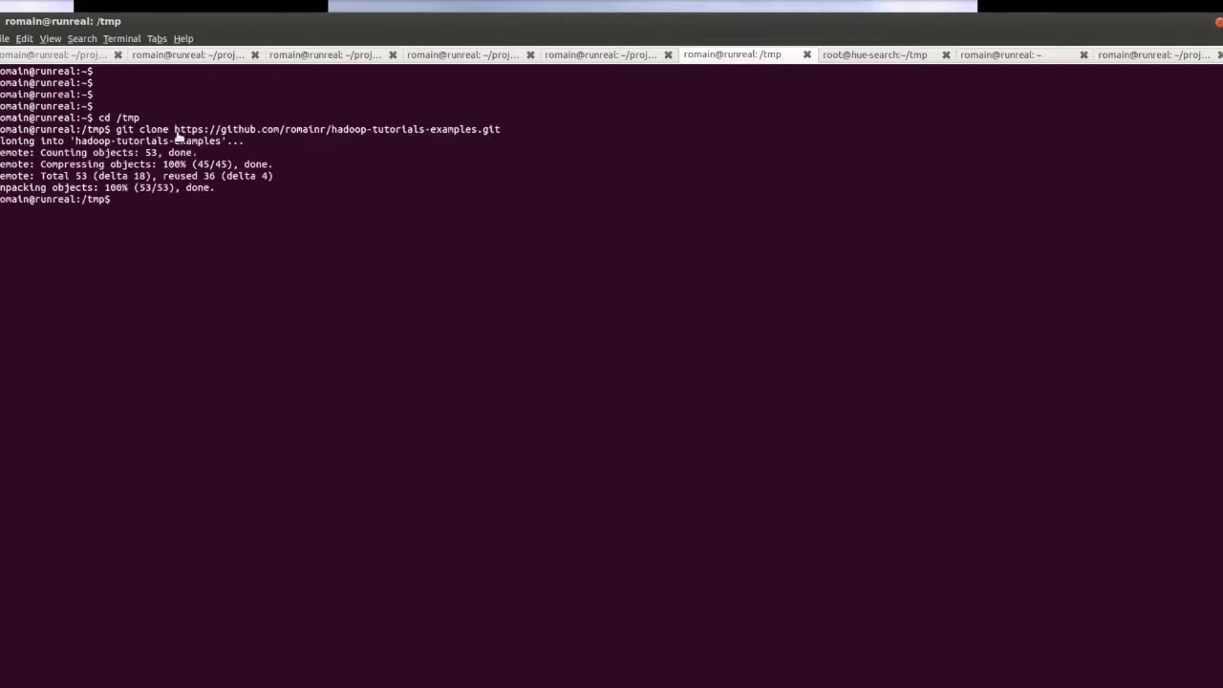
Move into hadoop-tutorials-examples/hbase-tables and list its files.
{"action": "double_click", "coordinate": [177, 141]}
{"action": "type", "text": "cd"}
{"action": "middle_click", "coordinate": [178, 140]}
{"action": "key", "text": "Return"}
{"action": "type", "text": "ls"}
{"action": "key", "text": "Return"}
{"action": "type", "text": "cd "}
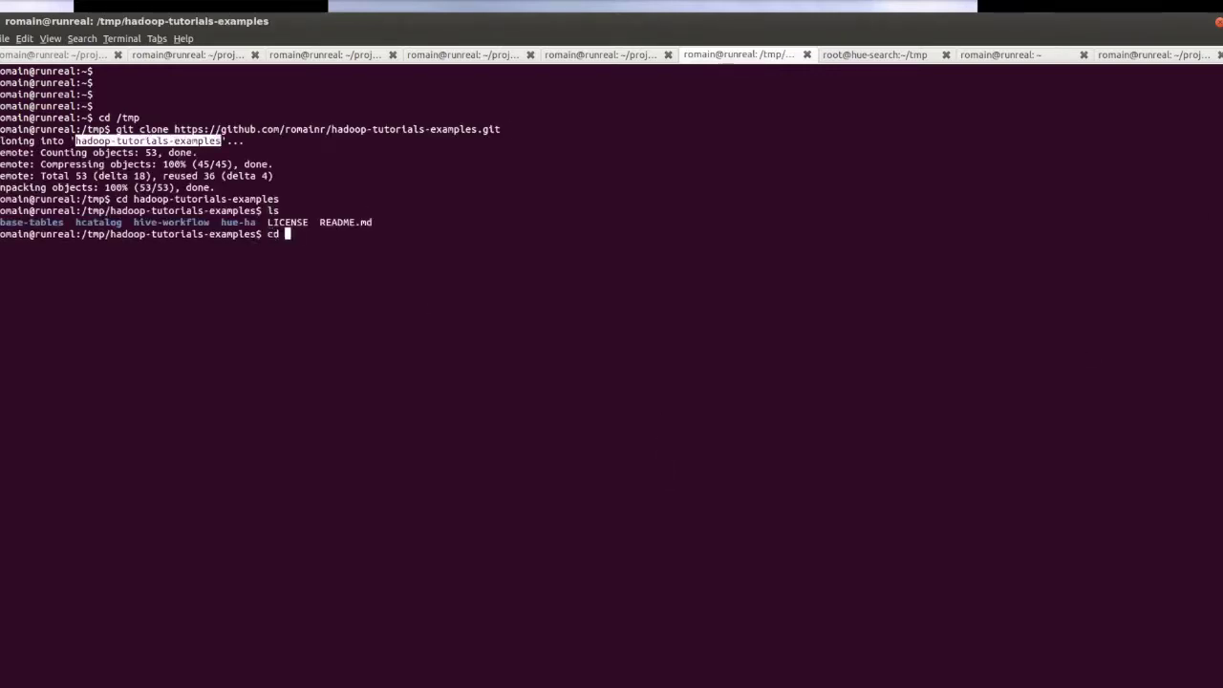
{"action": "type", "text": "hbase-tables/"}
{"action": "key", "text": "Return"}
{"action": "type", "text": "ls"}
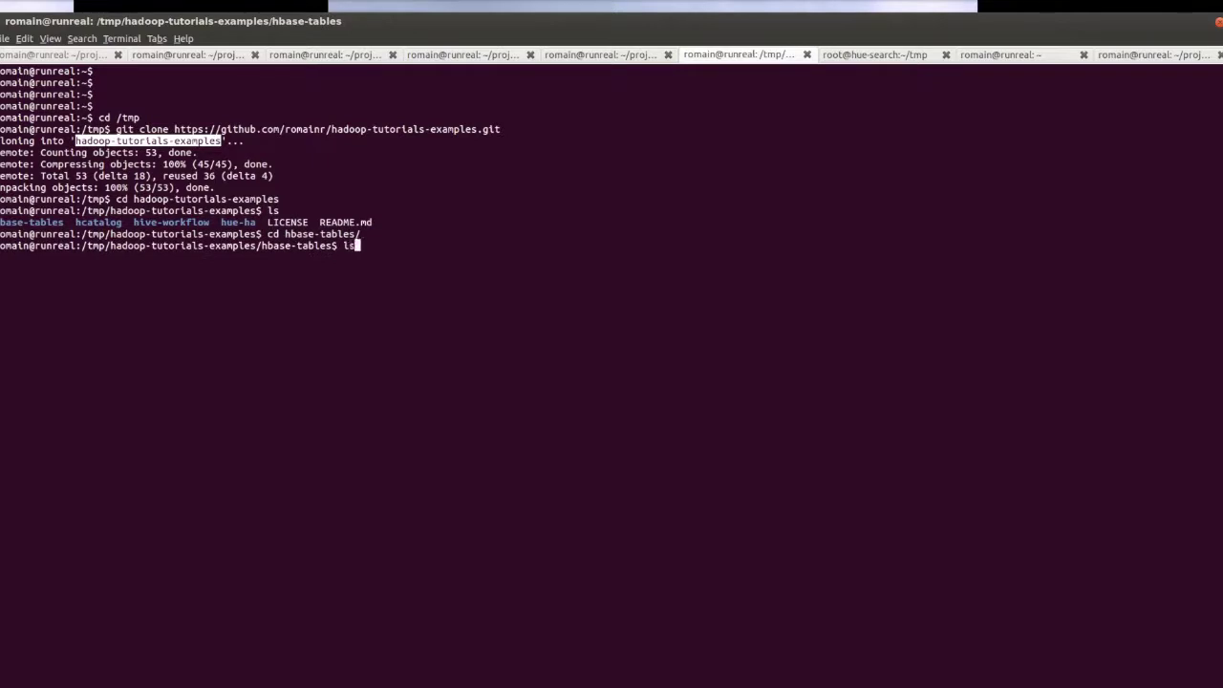
{"action": "key", "text": "Return"}
Run the ./cr… script to generate hbase-analytics.tsv.
{"action": "type", "text": "./cr"}
{"action": "key", "text": "Tab"}
{"action": "key", "text": "Return"}
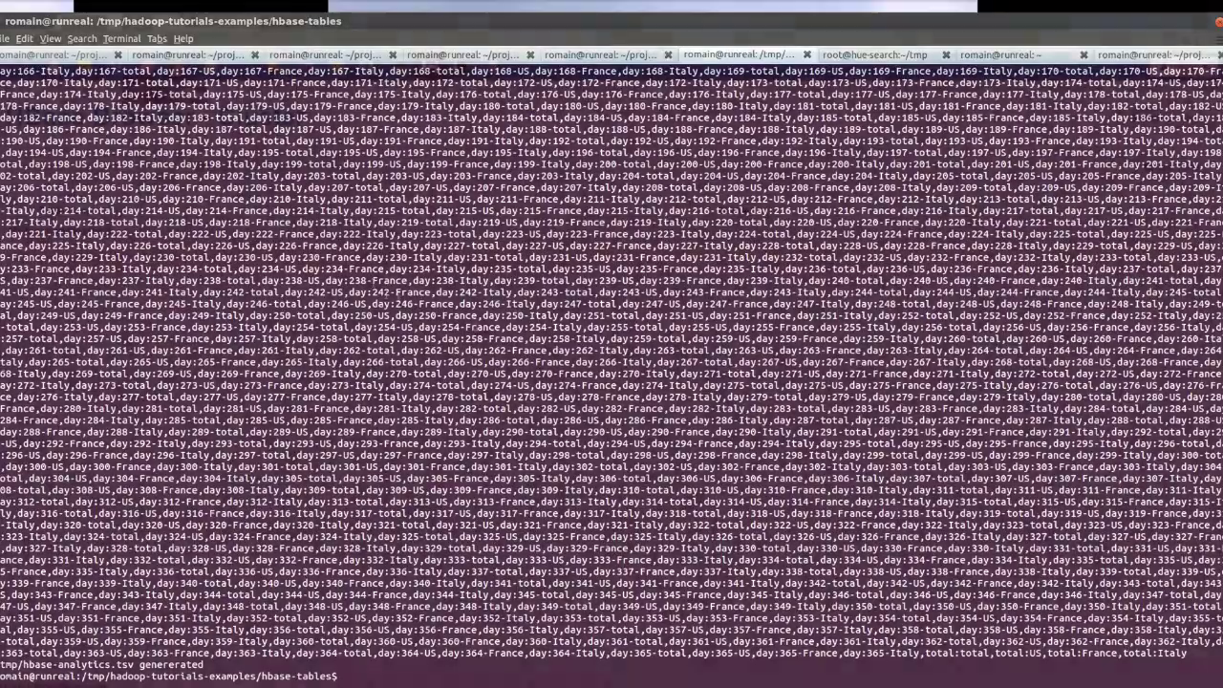
{"action": "key", "text": "alt+Tab"}
Upload hbase-analytics.tsv into the HDFS /tmp folder.
{"action": "left_click", "coordinate": [101, 222]}
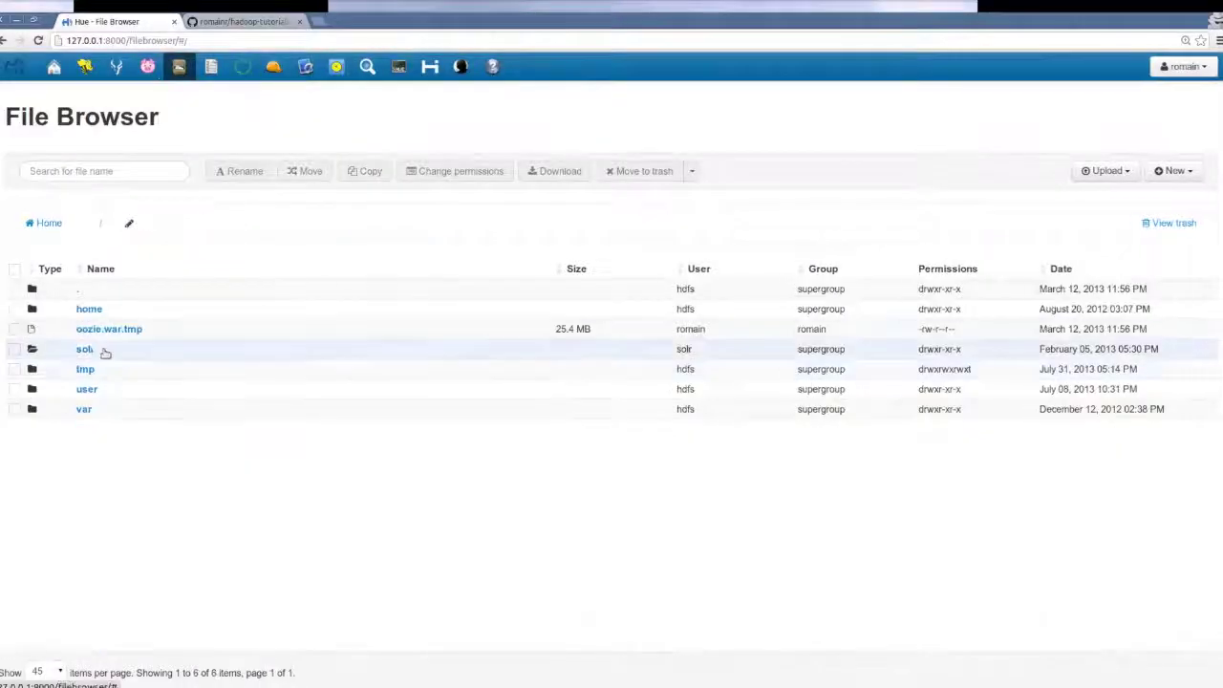
{"action": "left_click", "coordinate": [105, 351]}
{"action": "left_click", "coordinate": [1104, 174]}
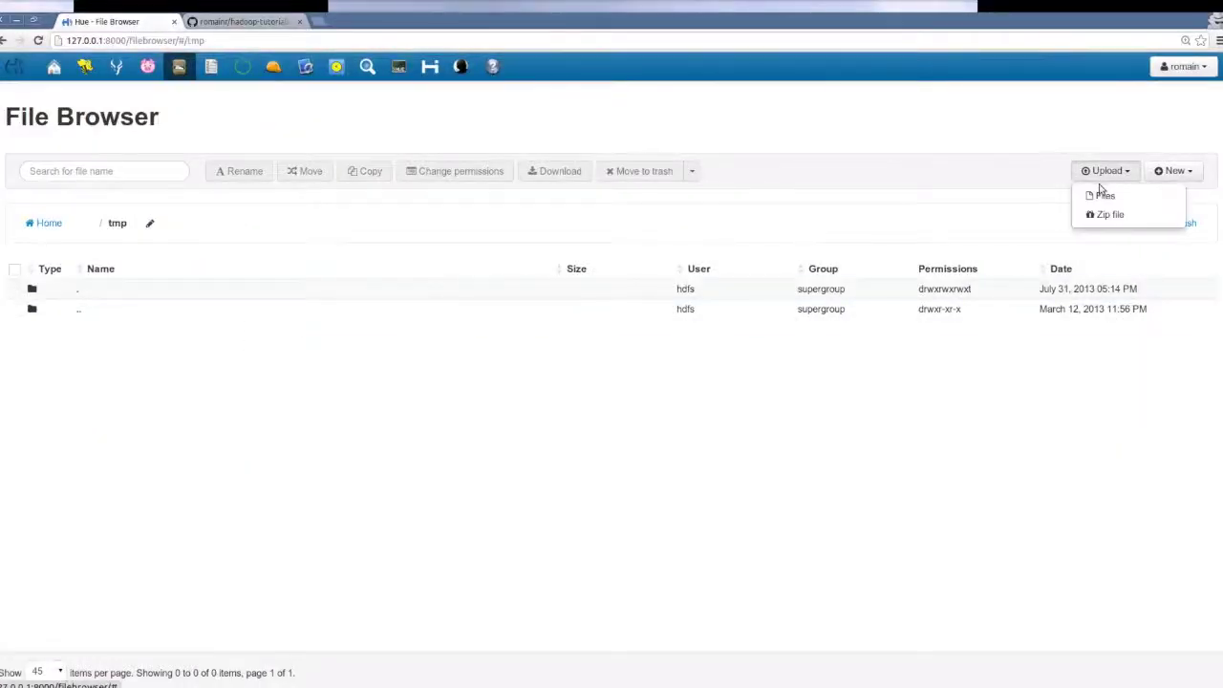
{"action": "left_click", "coordinate": [1102, 194]}
{"action": "left_click", "coordinate": [459, 252]}
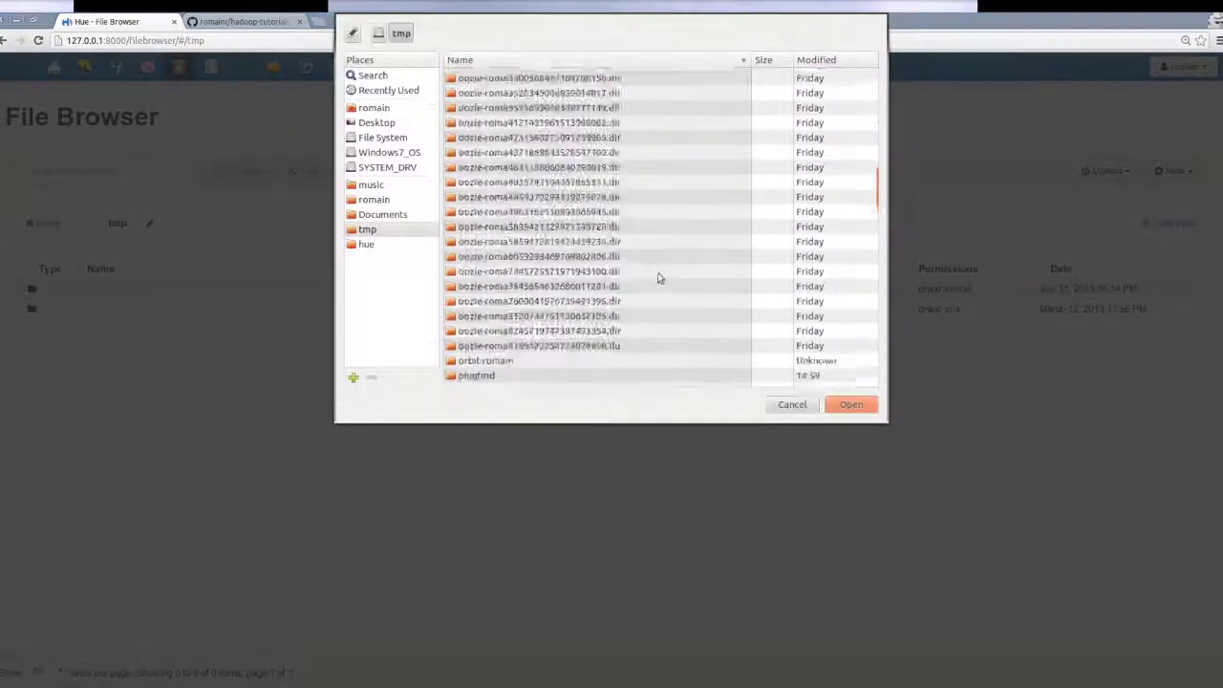
{"action": "scroll", "coordinate": [658, 278], "scroll_direction": "down", "scroll_amount": 10}
{"action": "left_click", "coordinate": [503, 306]}
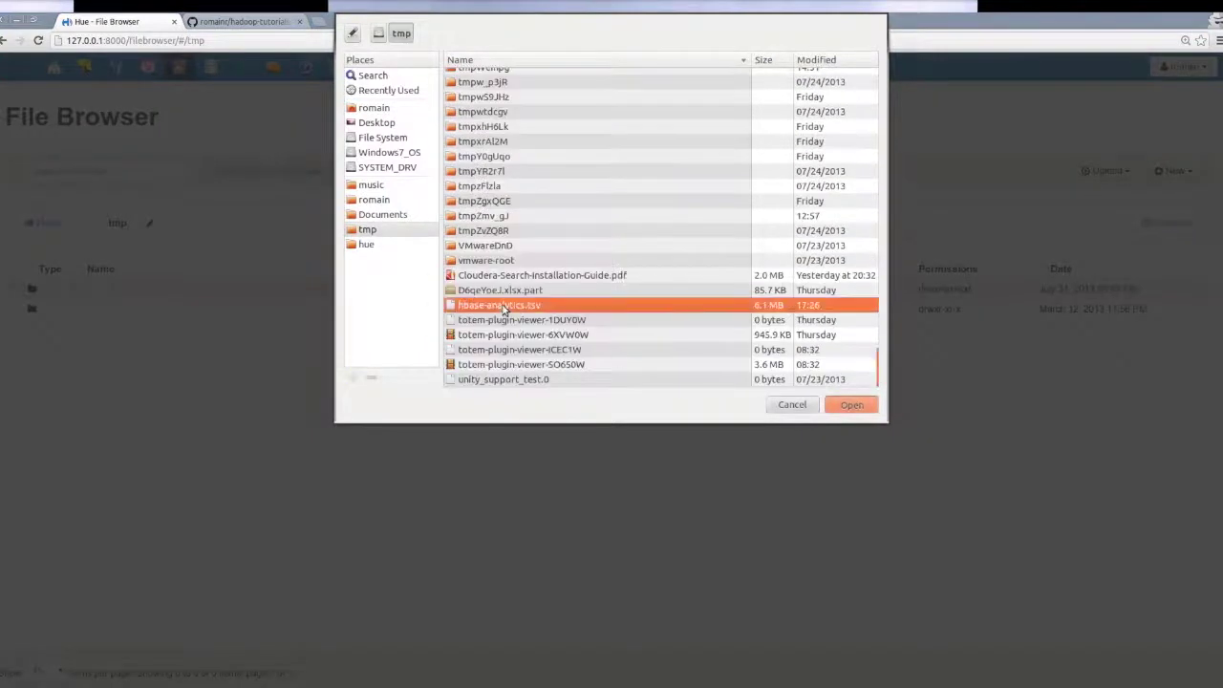
{"action": "double_click", "coordinate": [504, 306]}
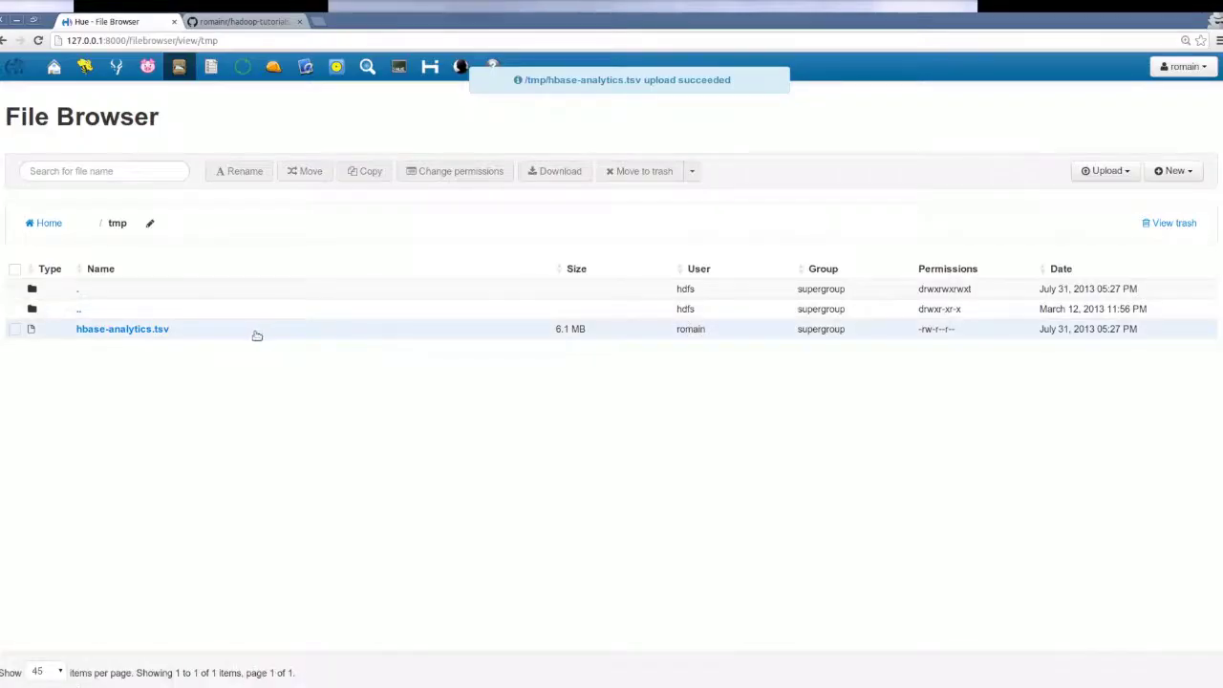
View hbase-analytics.tsv's contents and its 6.1 MB size.
{"action": "left_click", "coordinate": [257, 336]}
{"action": "scroll", "coordinate": [410, 297], "scroll_direction": "down", "scroll_amount": 5}
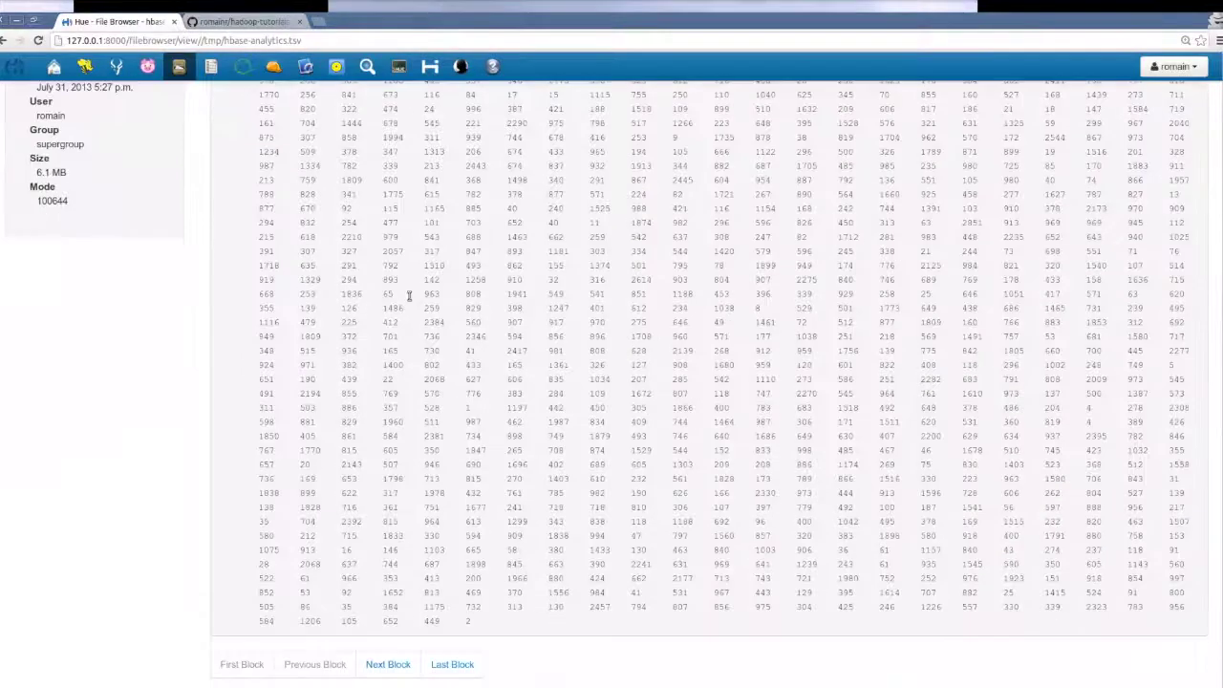
{"action": "scroll", "coordinate": [409, 296], "scroll_direction": "up", "scroll_amount": 5}
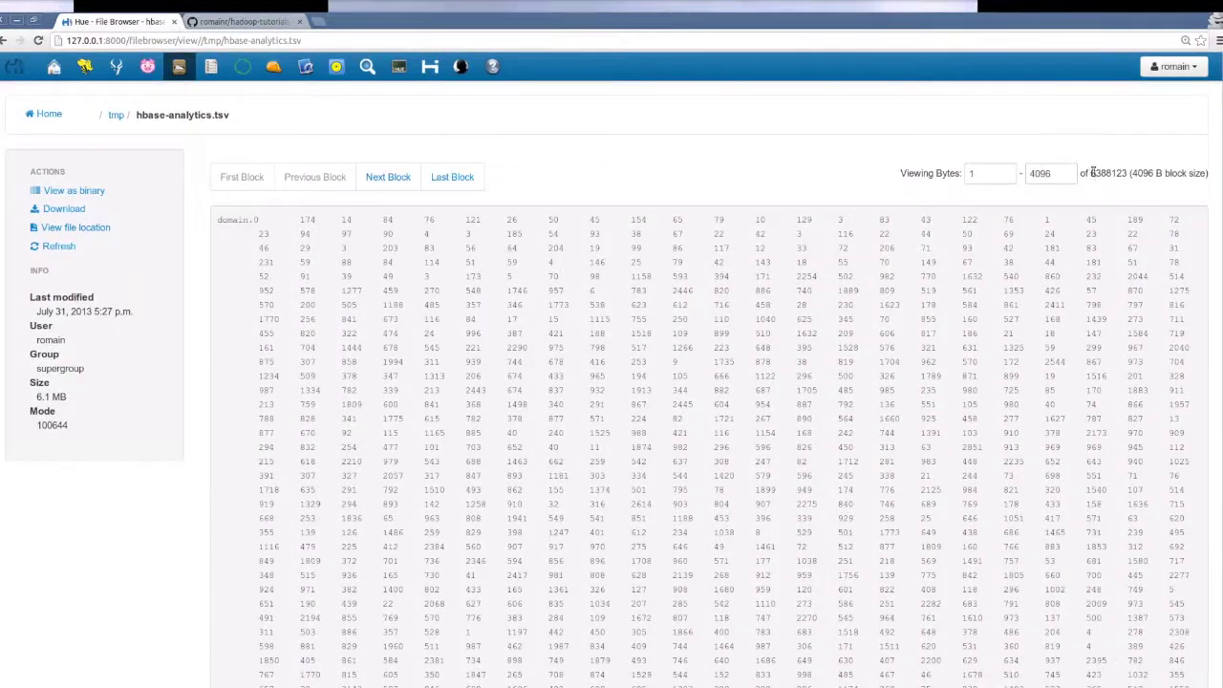
{"action": "double_click", "coordinate": [1108, 173]}
{"action": "left_click", "coordinate": [603, 182]}
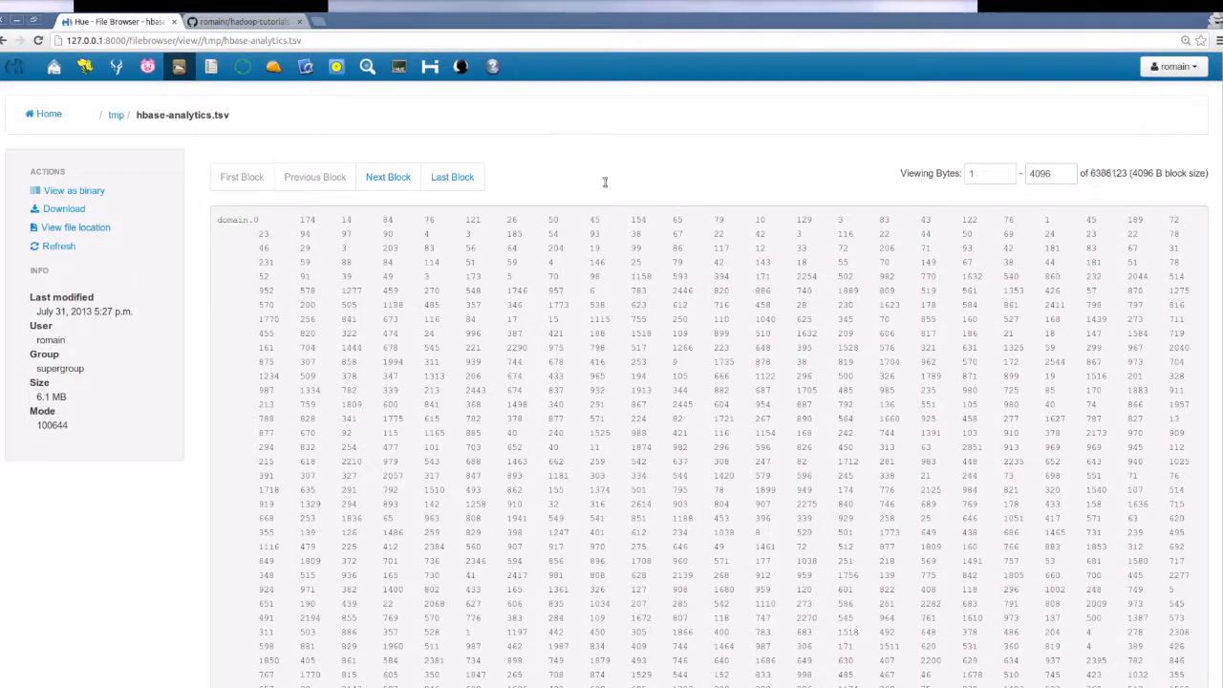
{"action": "left_click", "coordinate": [430, 66]}
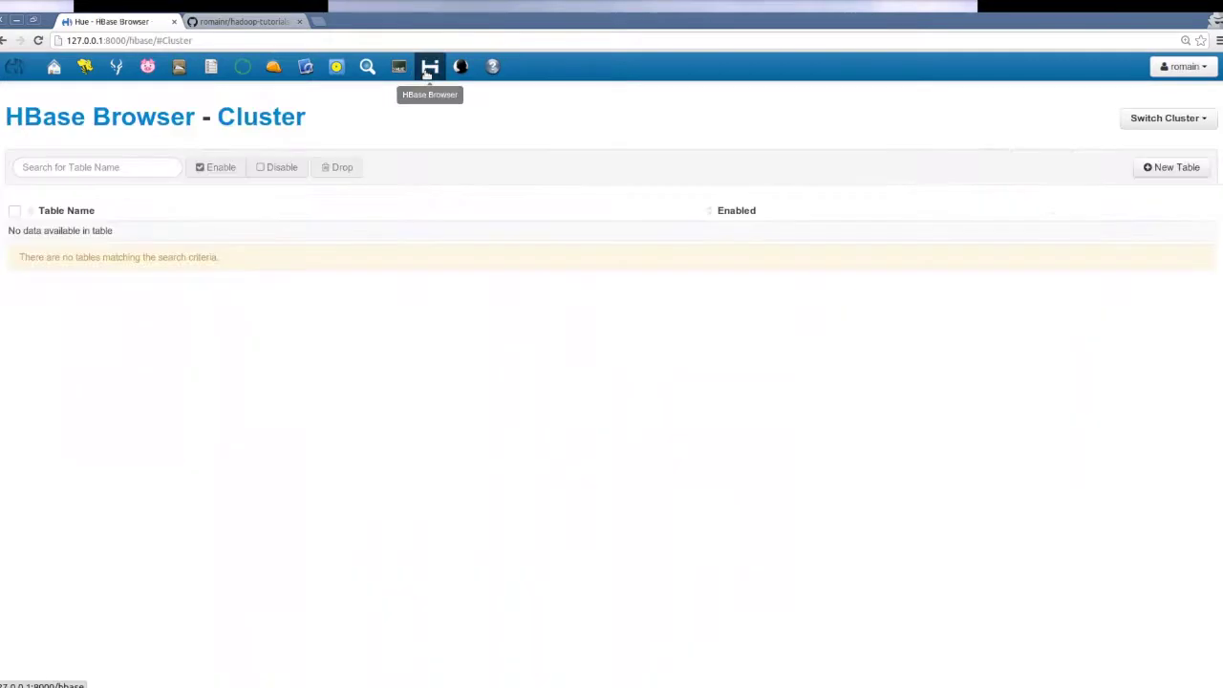
Create the analytics table with column families hour, day and total.
{"action": "left_click", "coordinate": [1168, 172]}
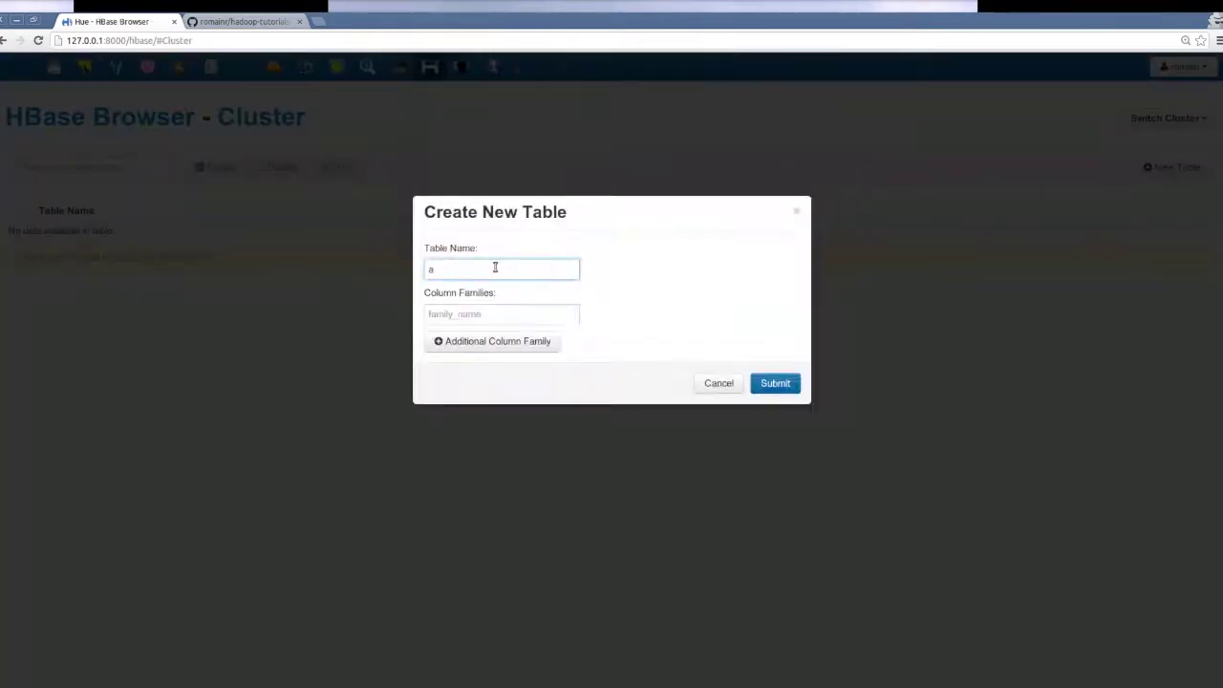
{"action": "type", "text": "analytics"}
{"action": "key", "text": "Tab"}
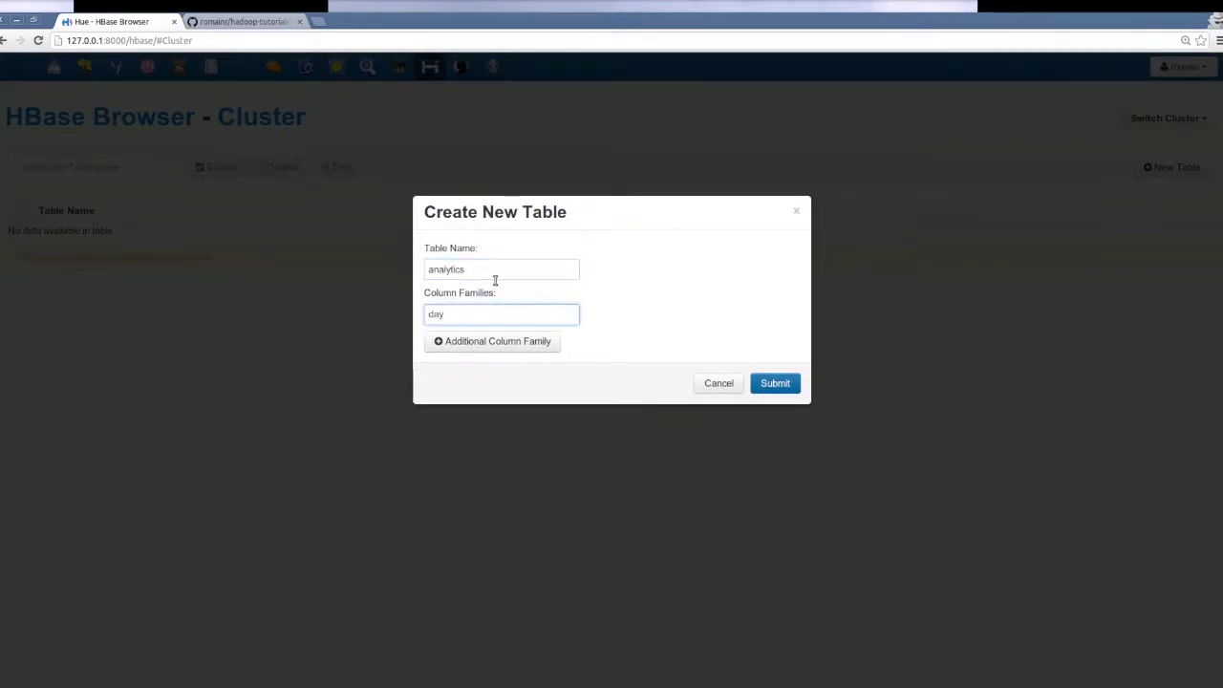
{"action": "left_click", "coordinate": [487, 341]}
{"action": "left_click_drag", "start_coordinate": [478, 315], "coordinate": [424, 314]}
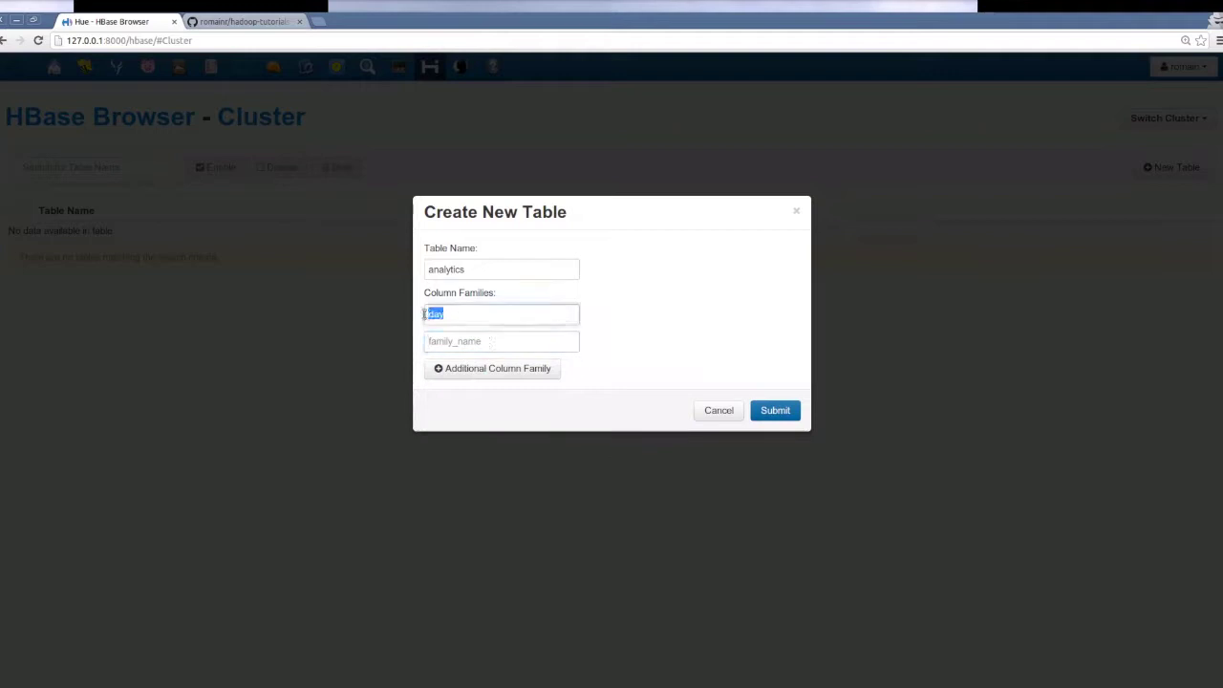
{"action": "key", "text": "ctrl+x"}
{"action": "type", "text": "hour"}
{"action": "key", "text": "Tab"}
{"action": "key", "text": "ctrl+v"}
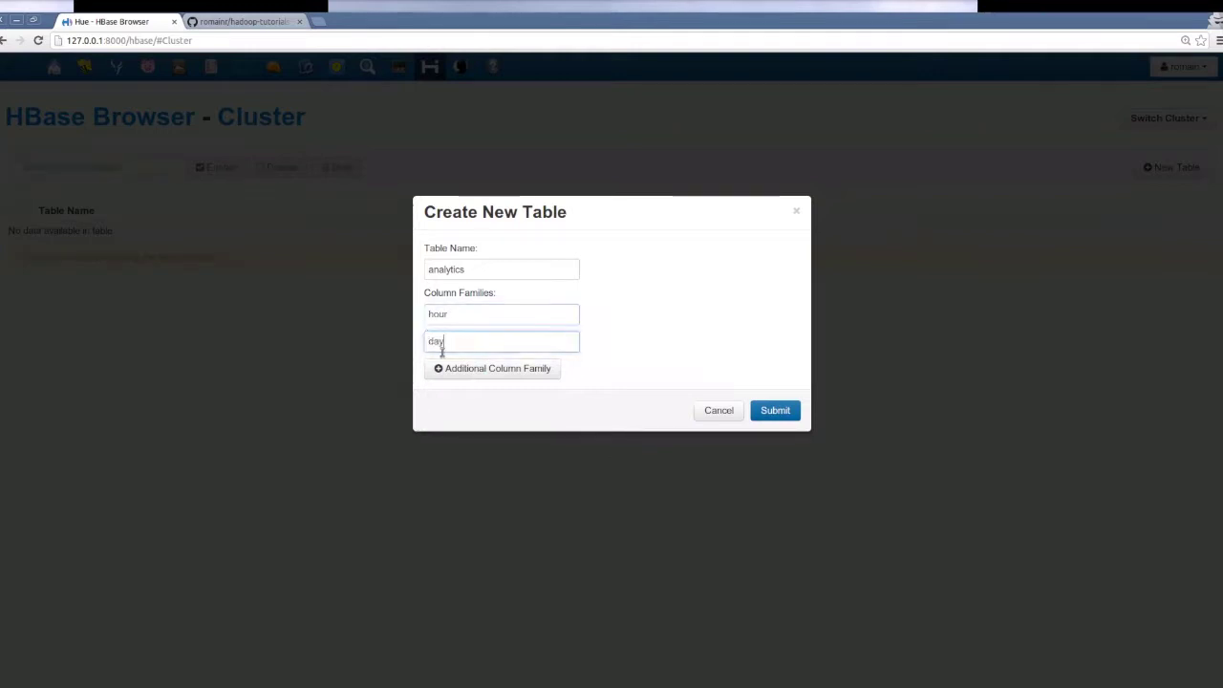
{"action": "left_click", "coordinate": [442, 368]}
{"action": "type", "text": "total"}
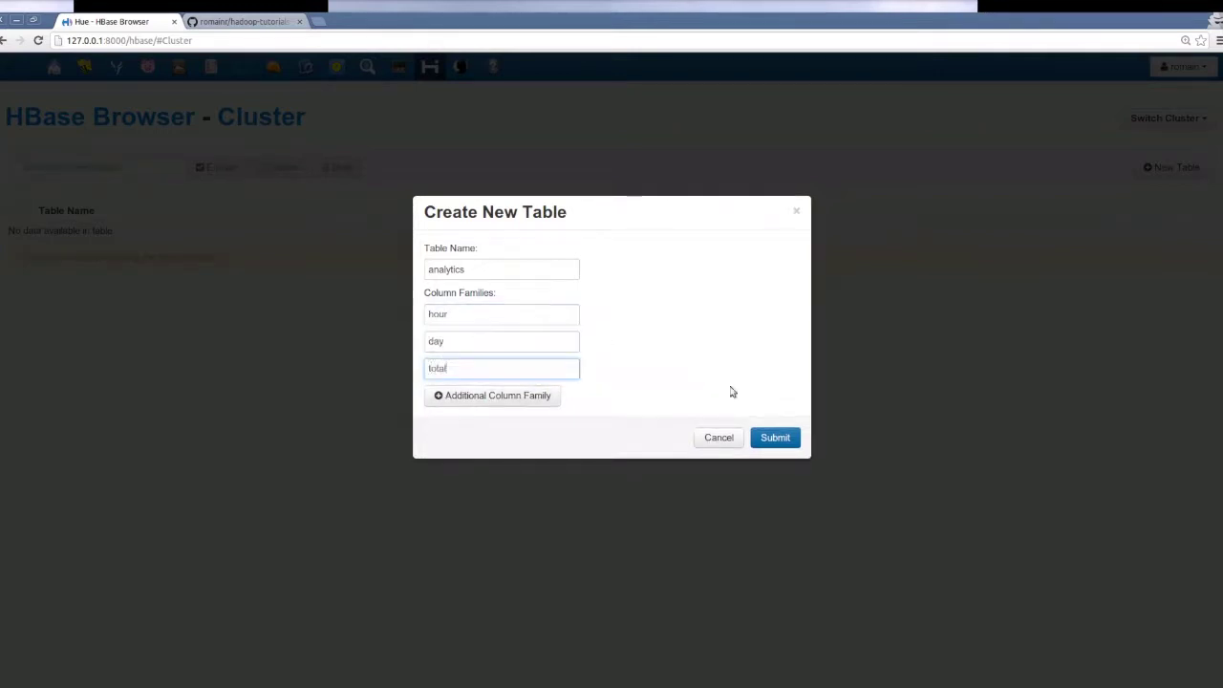
{"action": "left_click", "coordinate": [772, 437]}
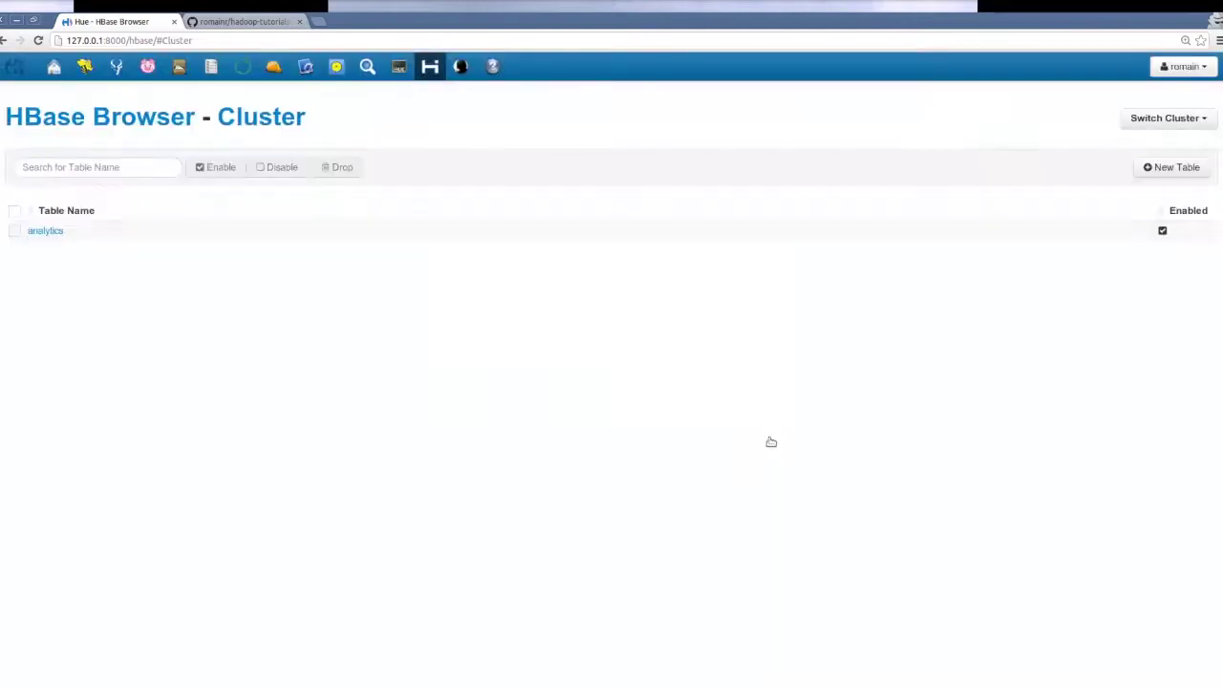
Review load_data.log and load_data.sh on GitHub, then run the ImportTsv bulk load into analytics.
{"action": "left_click", "coordinate": [363, 236]}
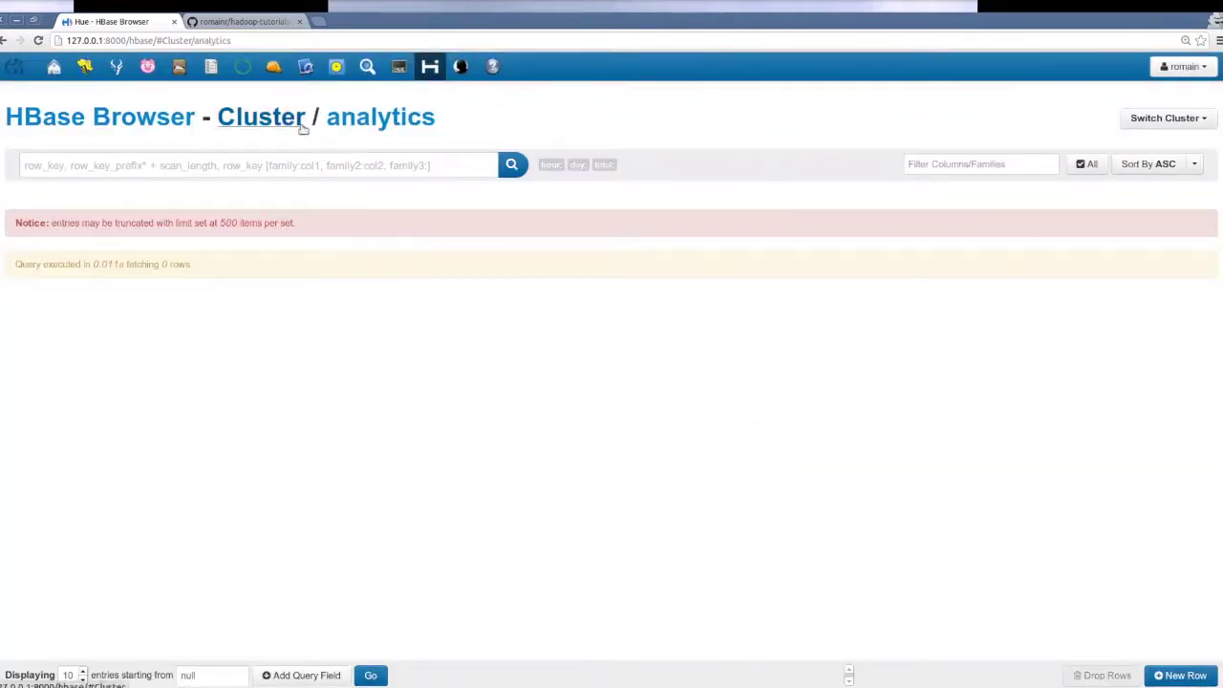
{"action": "left_click", "coordinate": [260, 22]}
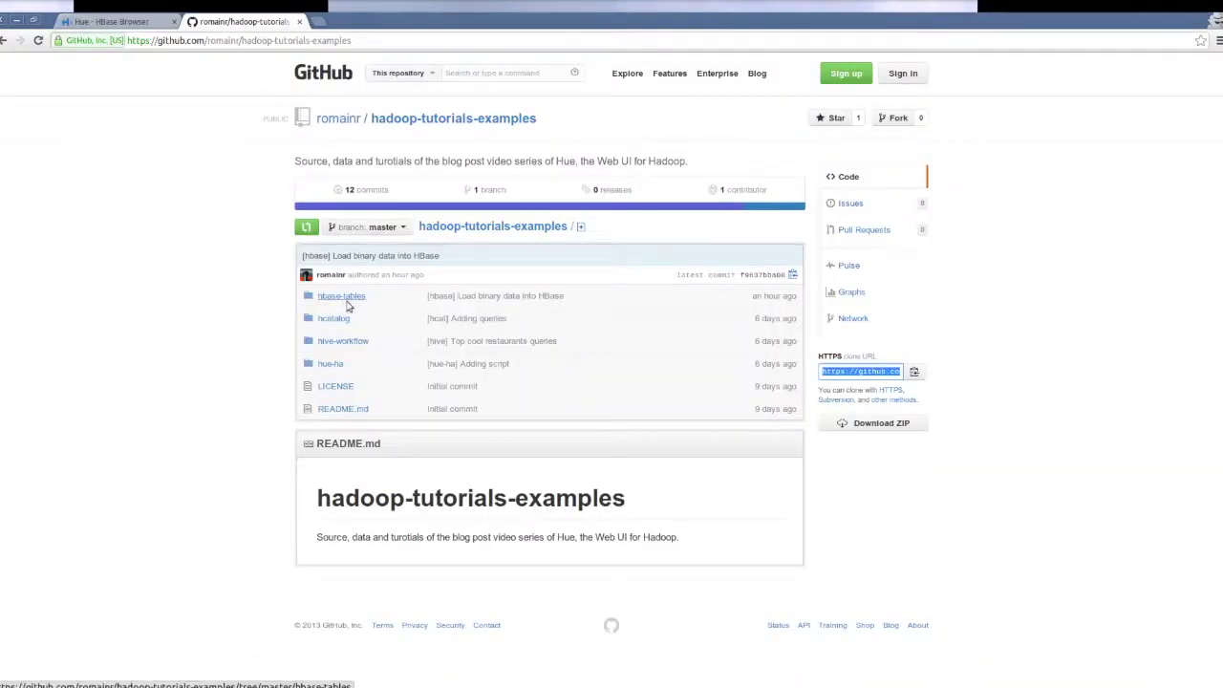
{"action": "left_click", "coordinate": [347, 302]}
{"action": "left_click", "coordinate": [346, 323]}
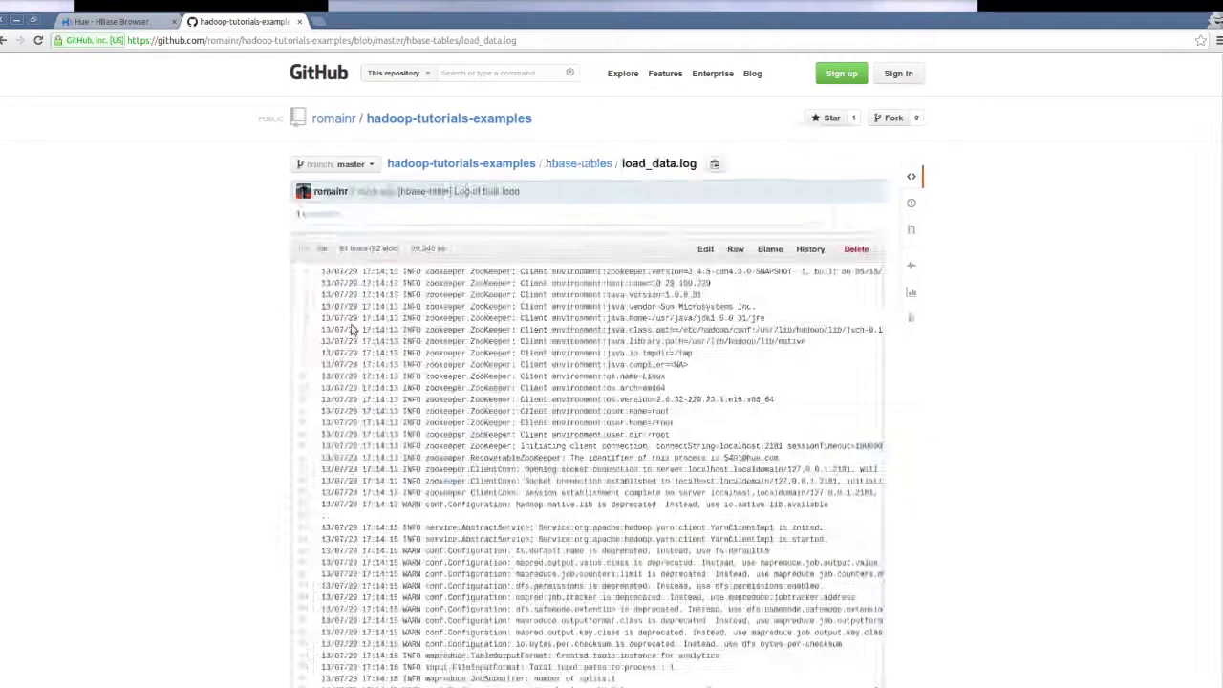
{"action": "key", "text": "alt+Left"}
{"action": "left_click", "coordinate": [348, 340]}
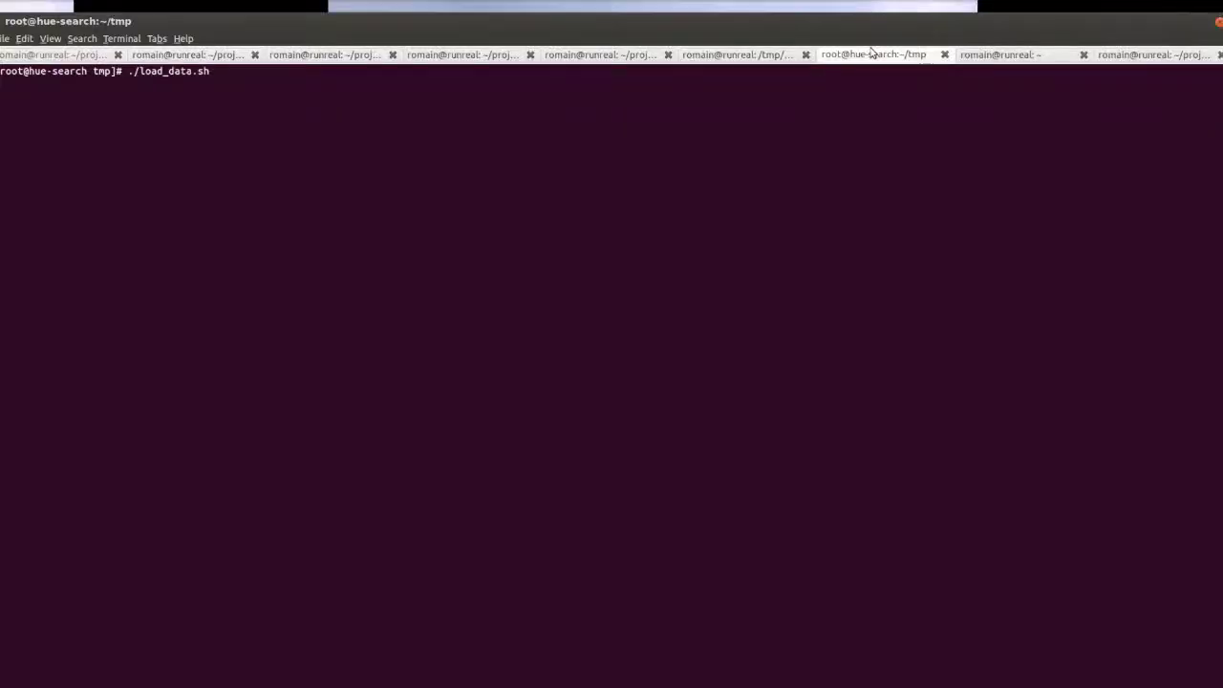
{"action": "key", "text": "Return"}
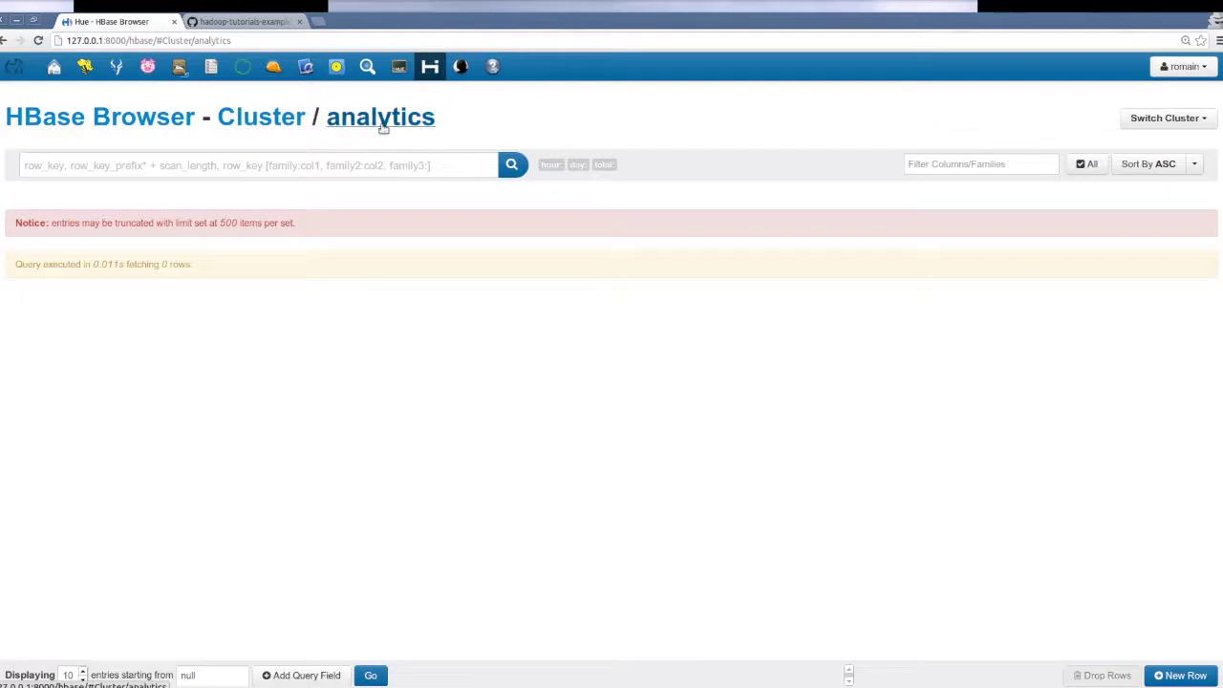
Reload analytics to see the loaded rows and scan domain.200+10.
{"action": "left_click", "coordinate": [382, 124]}
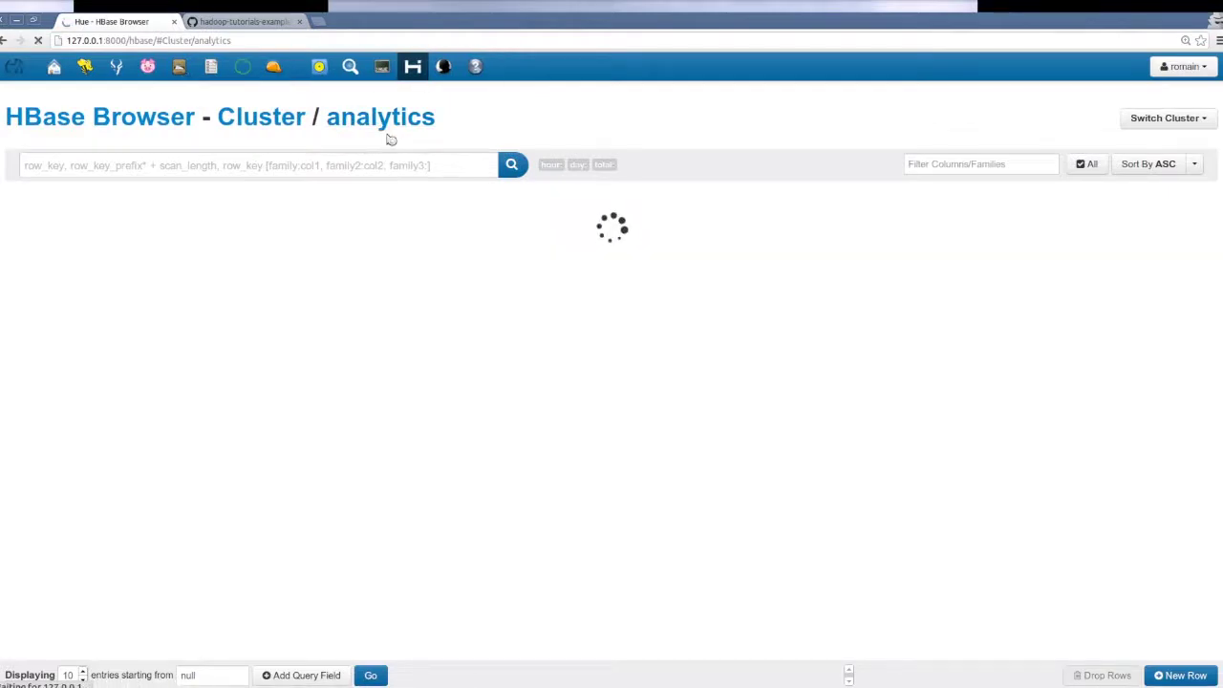
{"action": "scroll", "coordinate": [392, 320], "scroll_direction": "down", "scroll_amount": 2}
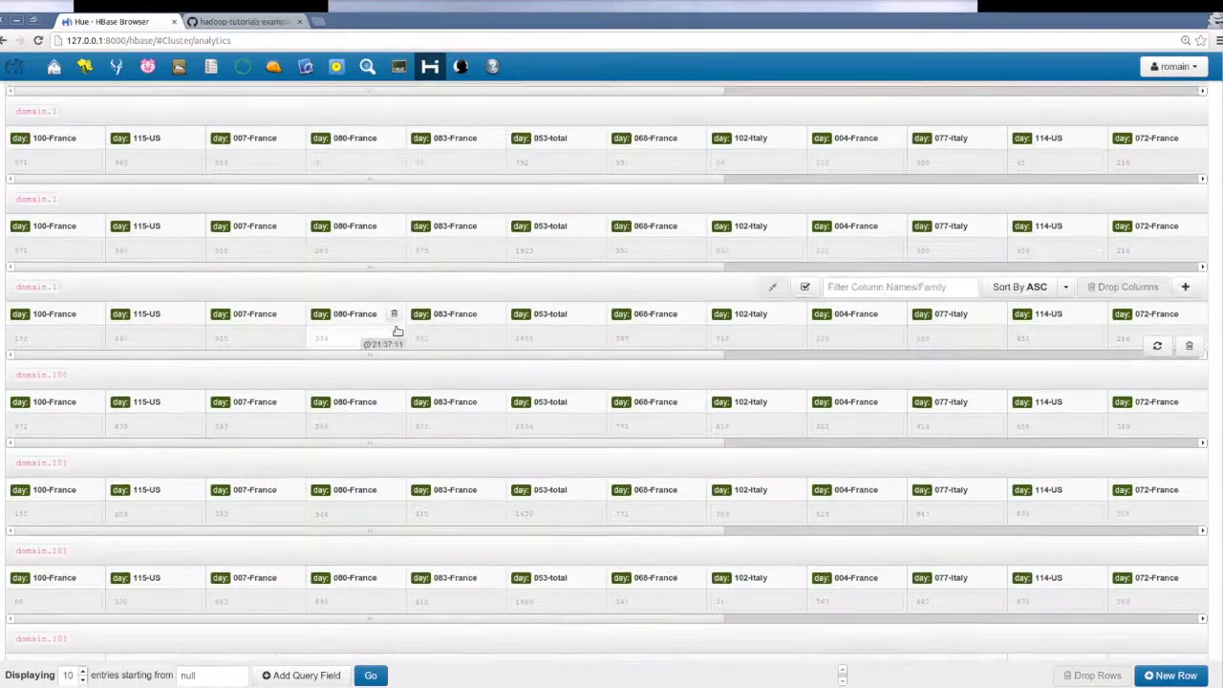
{"action": "scroll", "coordinate": [413, 325], "scroll_direction": "up", "scroll_amount": 2}
{"action": "scroll", "coordinate": [414, 359], "scroll_direction": "right", "scroll_amount": 6}
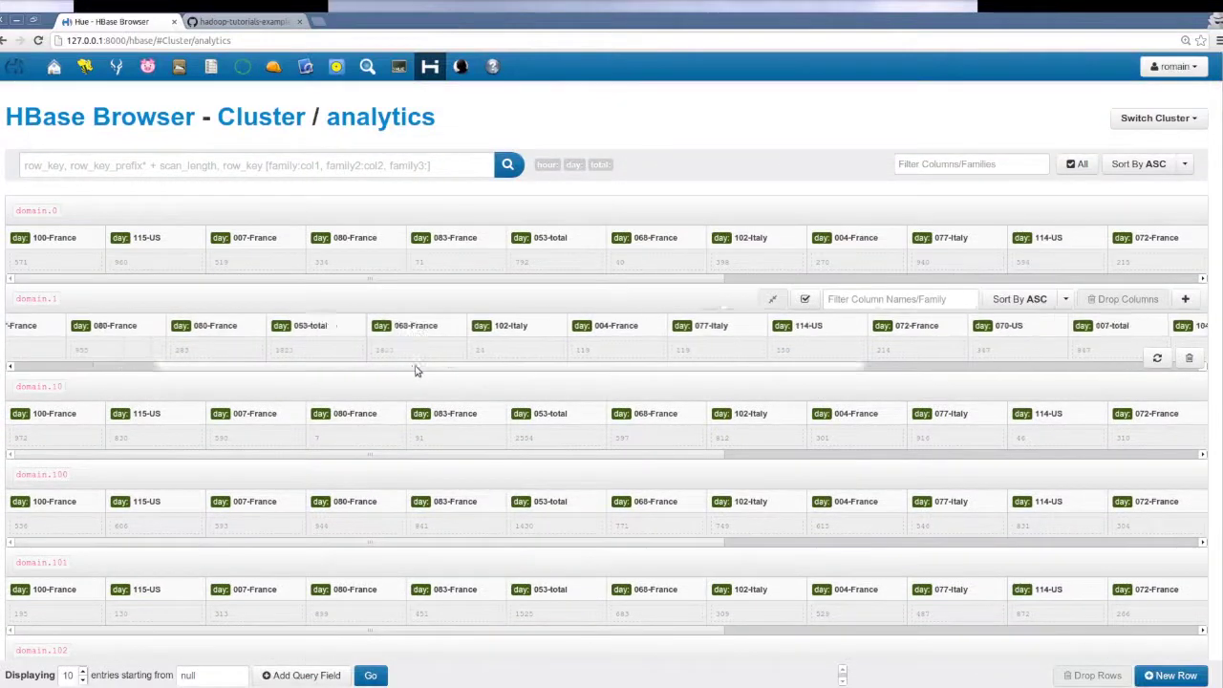
{"action": "left_click", "coordinate": [273, 164]}
{"action": "type", "text": "dom"}
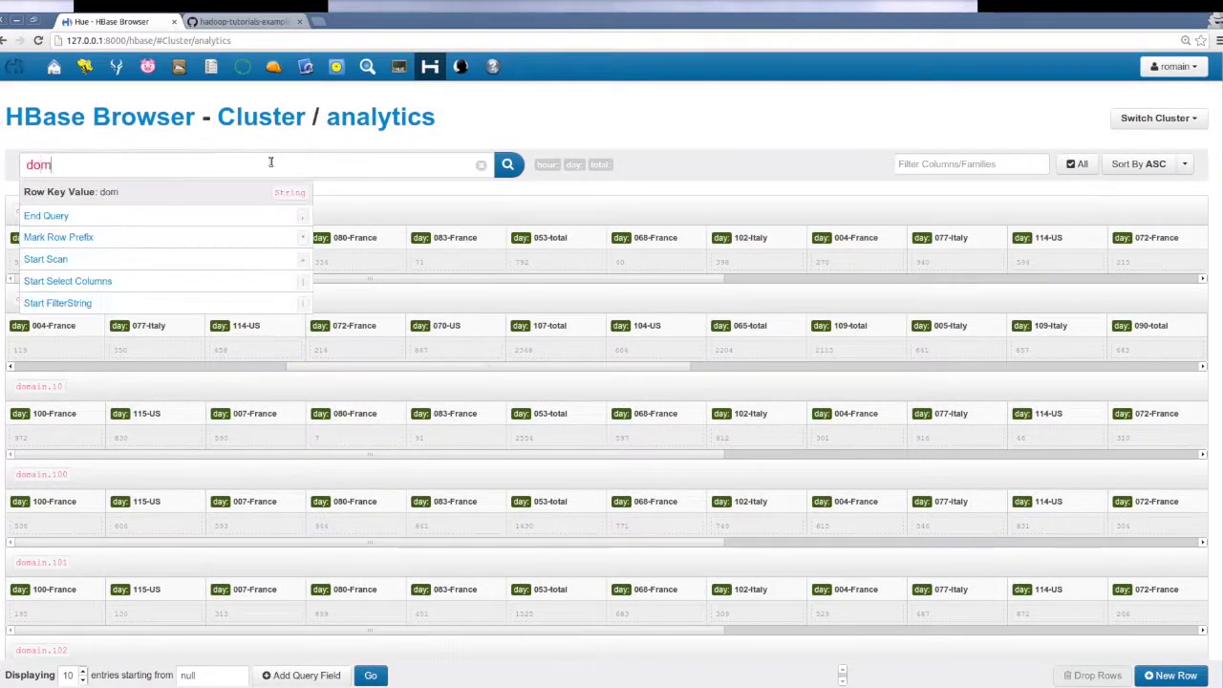
{"action": "type", "text": "ain.200+10"}
{"action": "key", "text": "Return"}
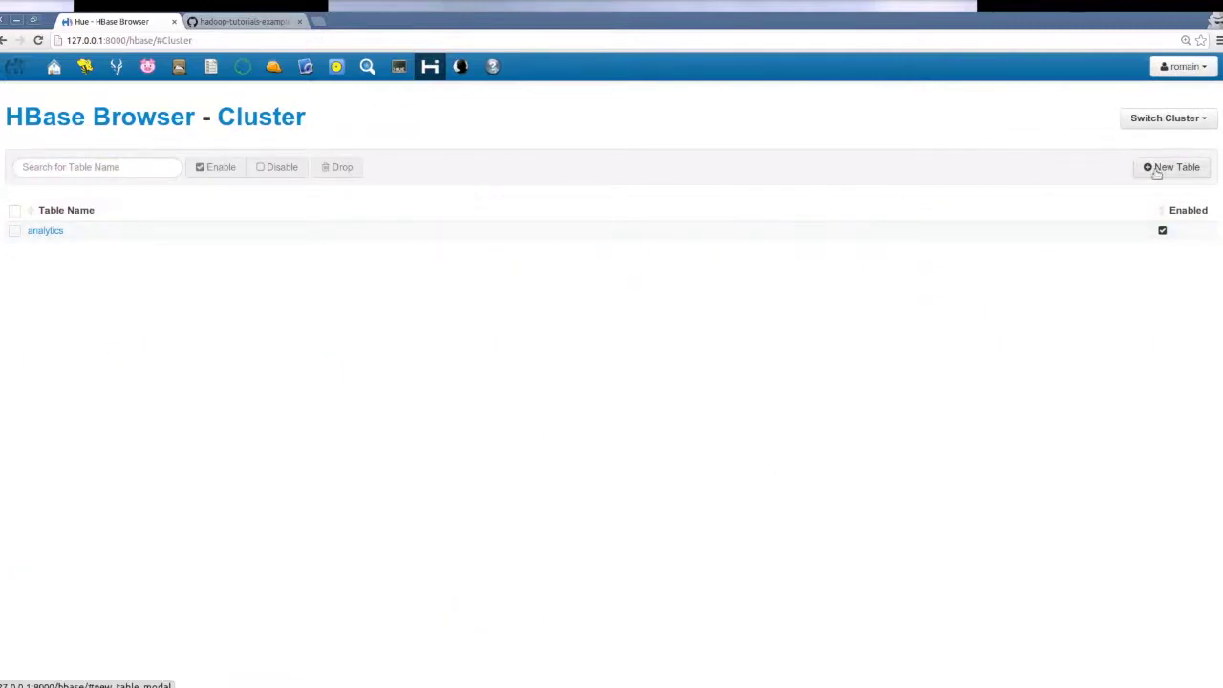
Create the events table with the single column family doc and open its empty view.
{"action": "left_click", "coordinate": [1157, 170]}
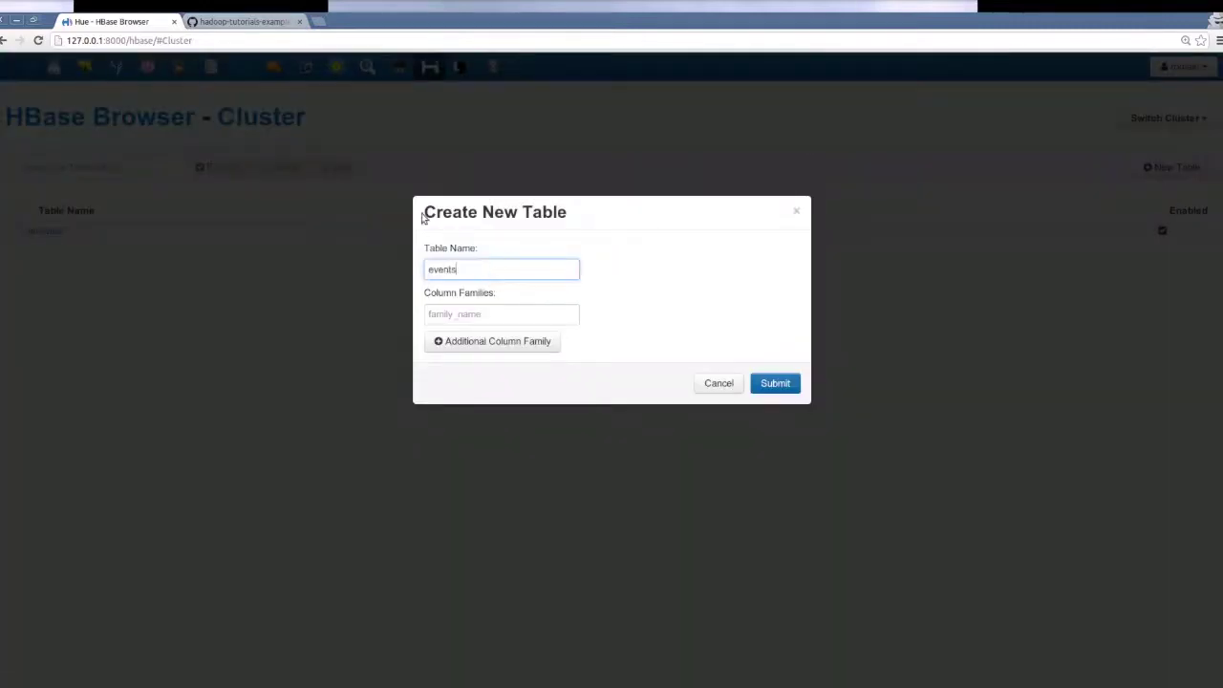
{"action": "left_click", "coordinate": [464, 314]}
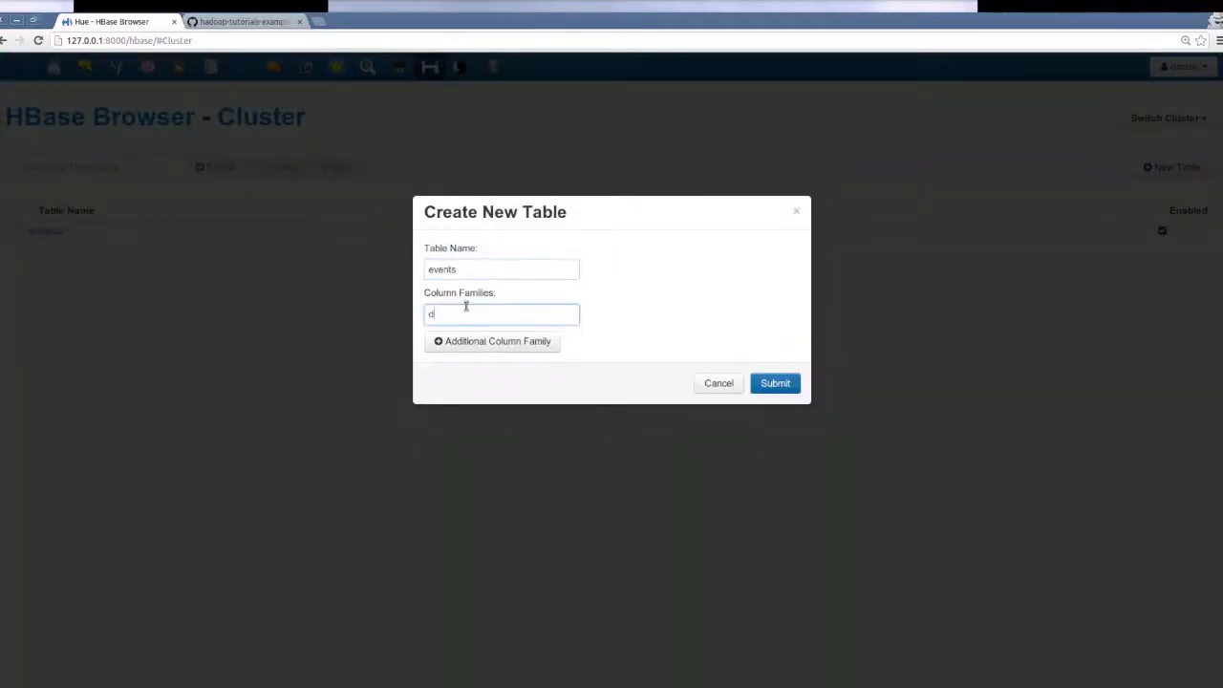
{"action": "left_click", "coordinate": [776, 381]}
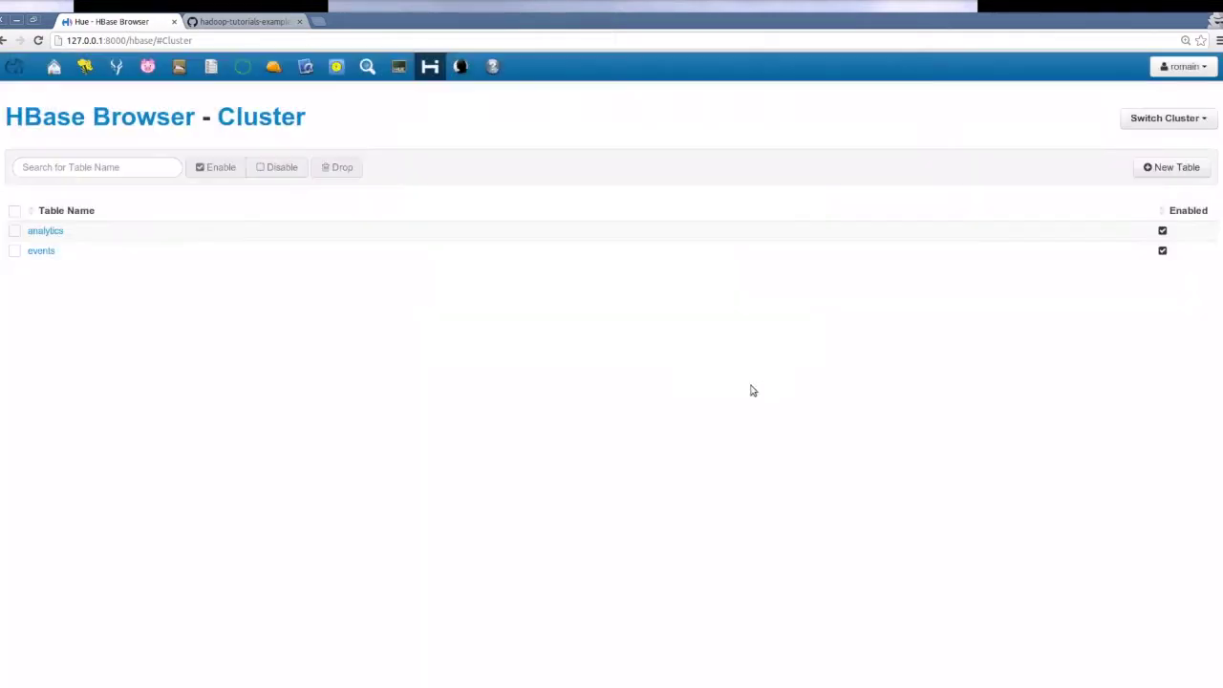
{"action": "left_click", "coordinate": [653, 254]}
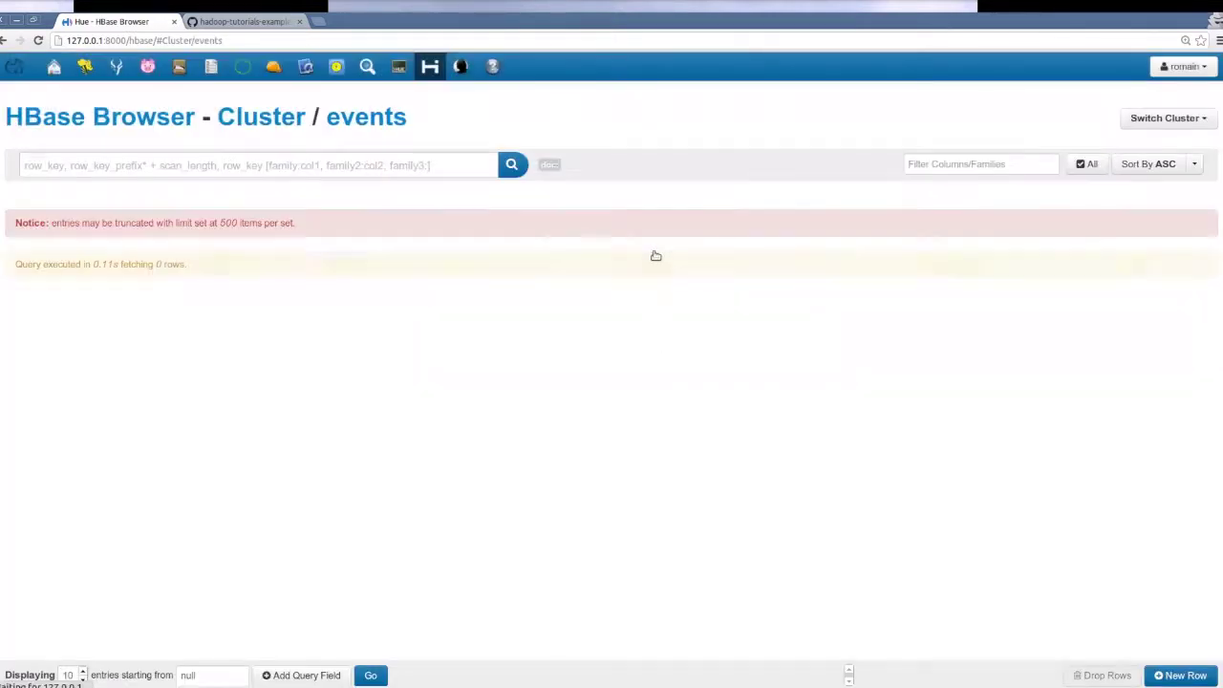
{"action": "key", "text": "alt+Tab"}
List the hbase-tables folder and print the contents of load_binary.py.
{"action": "type", "text": "ls"}
{"action": "key", "text": "Return"}
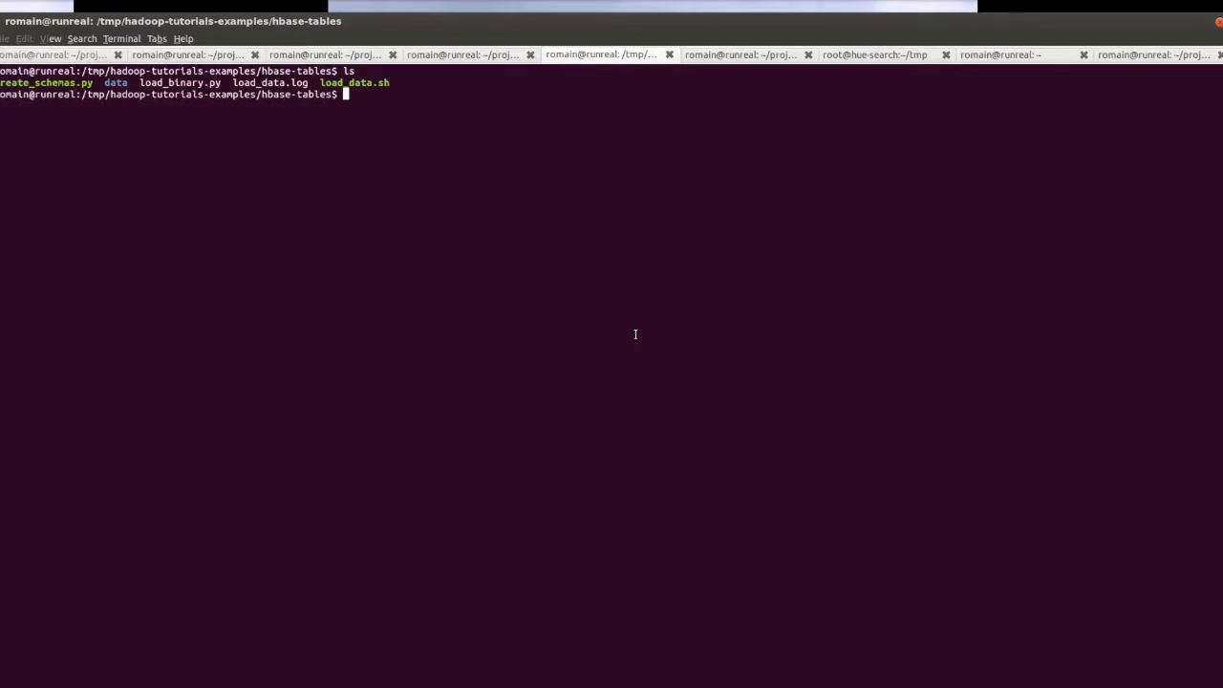
{"action": "type", "text": "cat load_binary.py"}
{"action": "key", "text": "Return"}
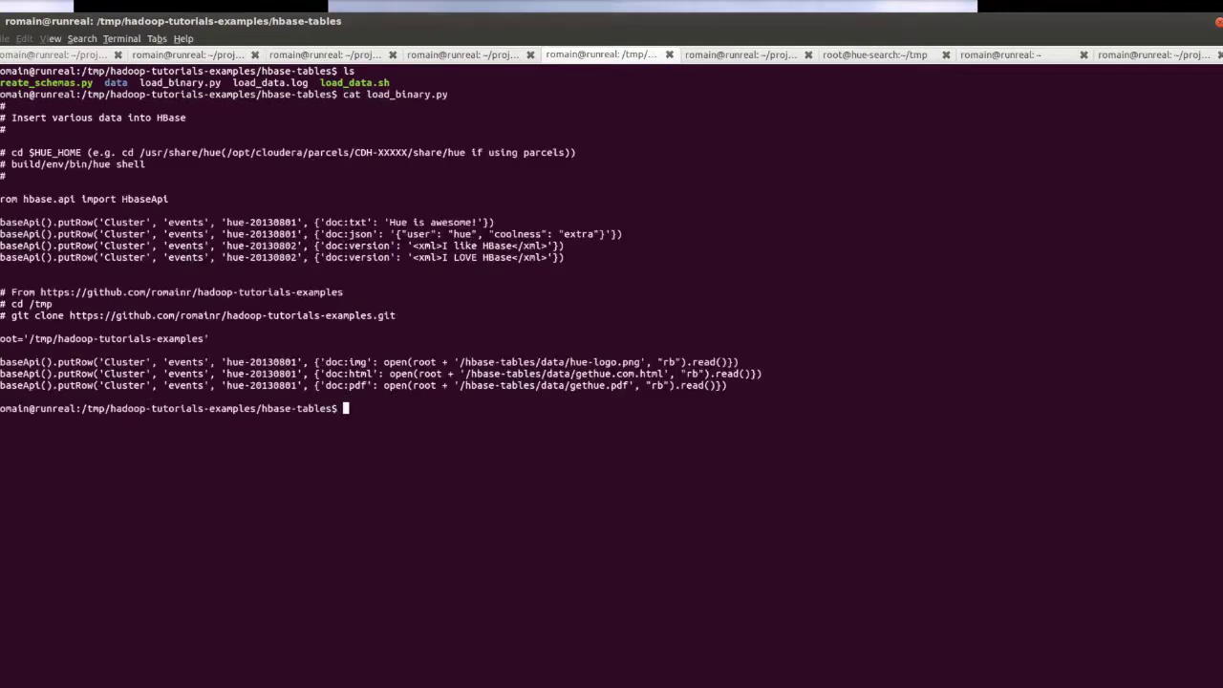
Launch the Hue Python shell with ./build/env/bin/hue shell in the hue project tab.
{"action": "key", "text": "ctrl+Page_Down"}
{"action": "type", "text": "./"}
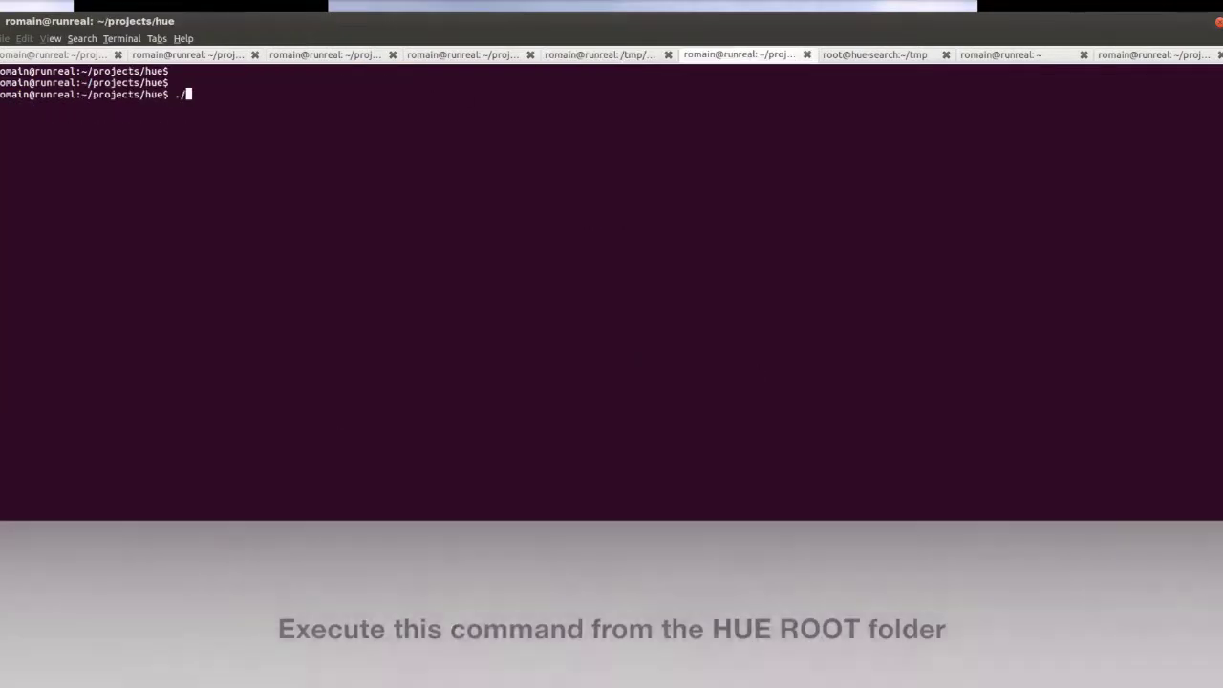
{"action": "type", "text": "build/env/b"}
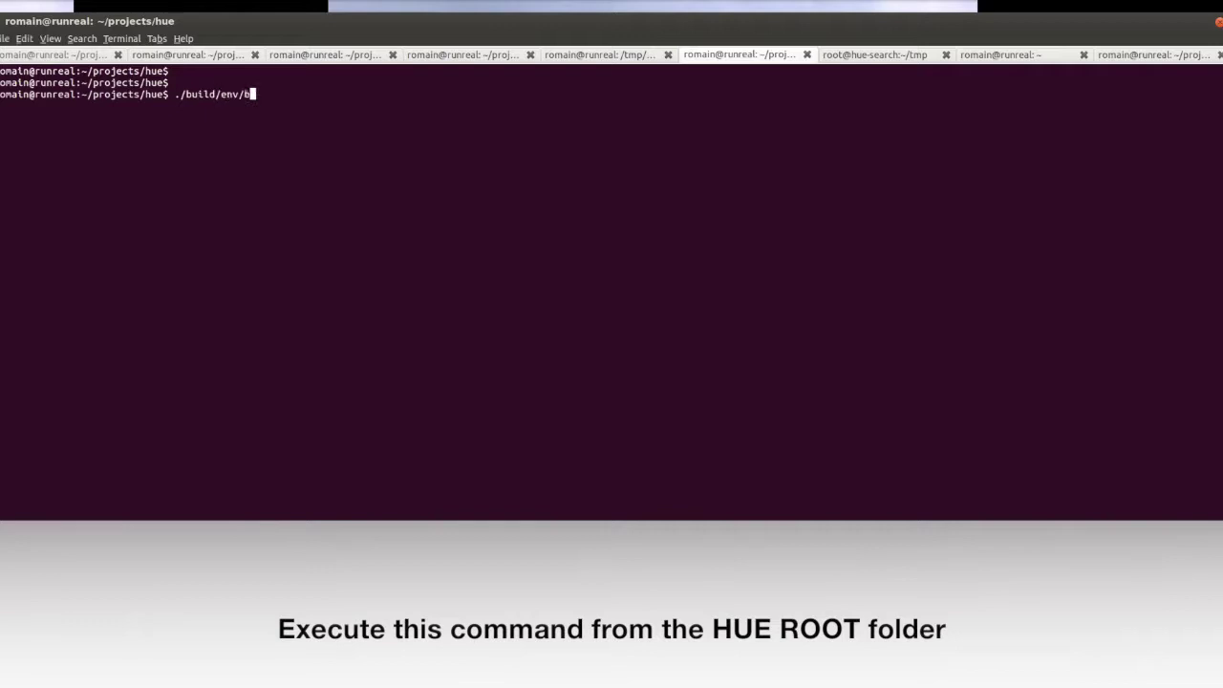
{"action": "type", "text": "in/hue shell"}
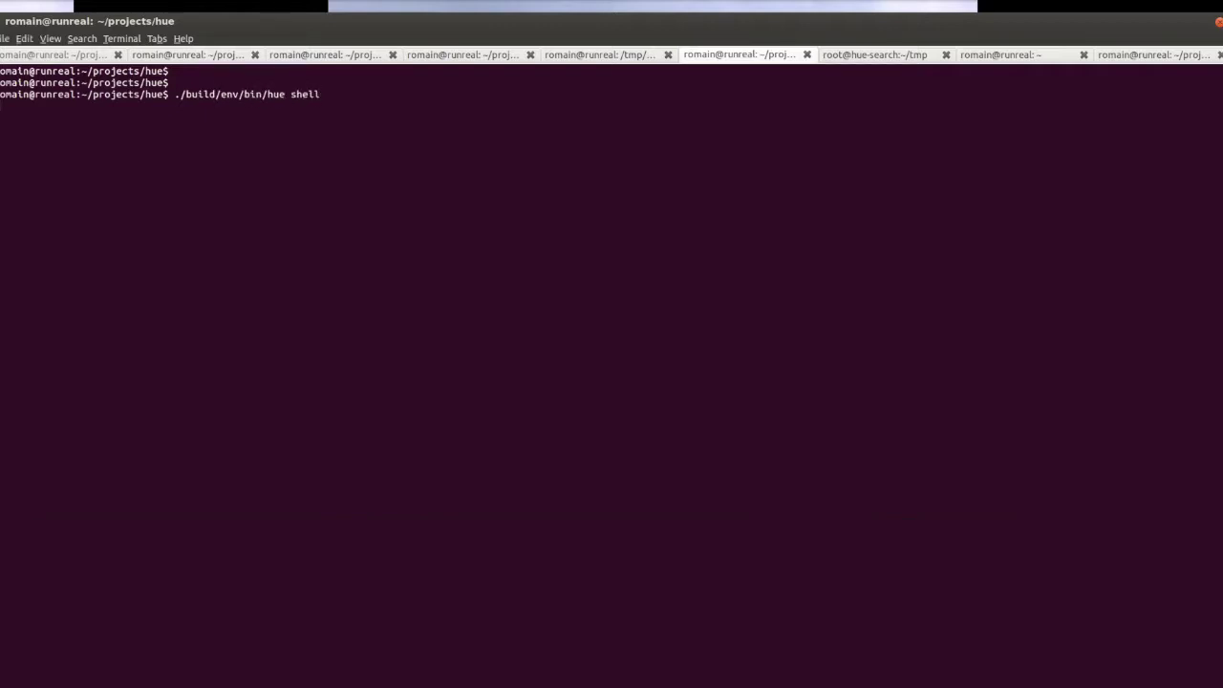
{"action": "key", "text": "Return"}
Paste the HbaseApi import and the doc:txt 'Hue is awesome!' putRow line into the Hue shell.
{"action": "key", "text": "ctrl+Page_Up"}
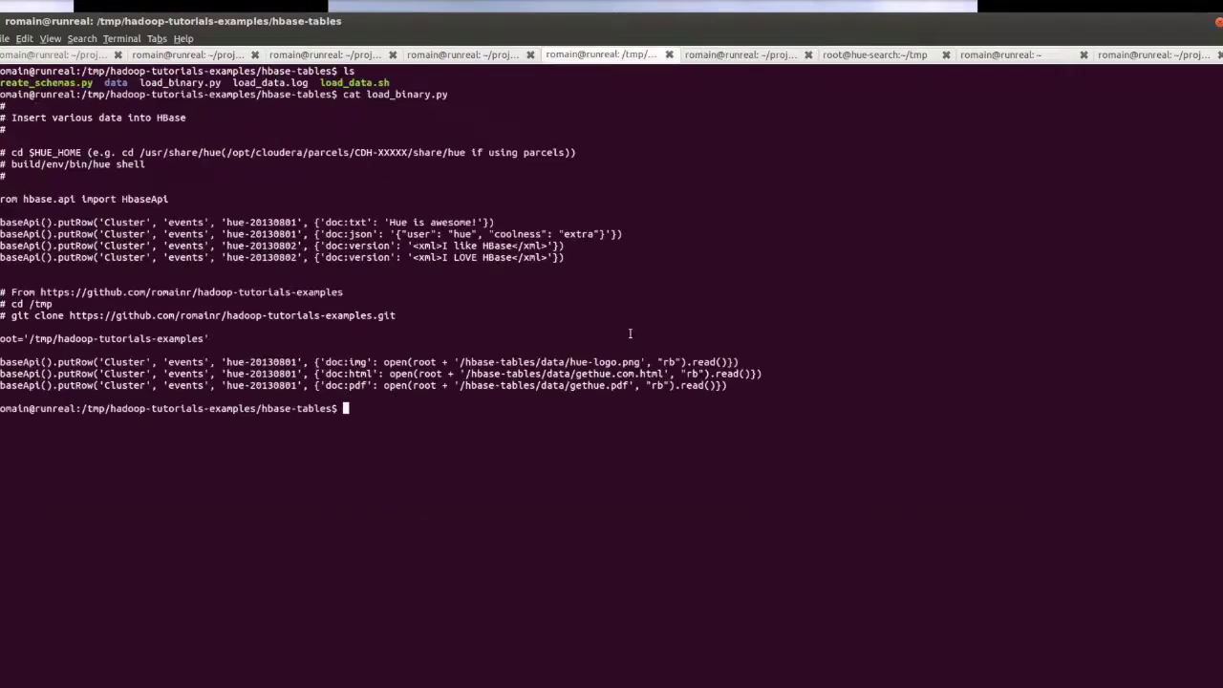
{"action": "left_click_drag", "start_coordinate": [1, 198], "coordinate": [168, 196]}
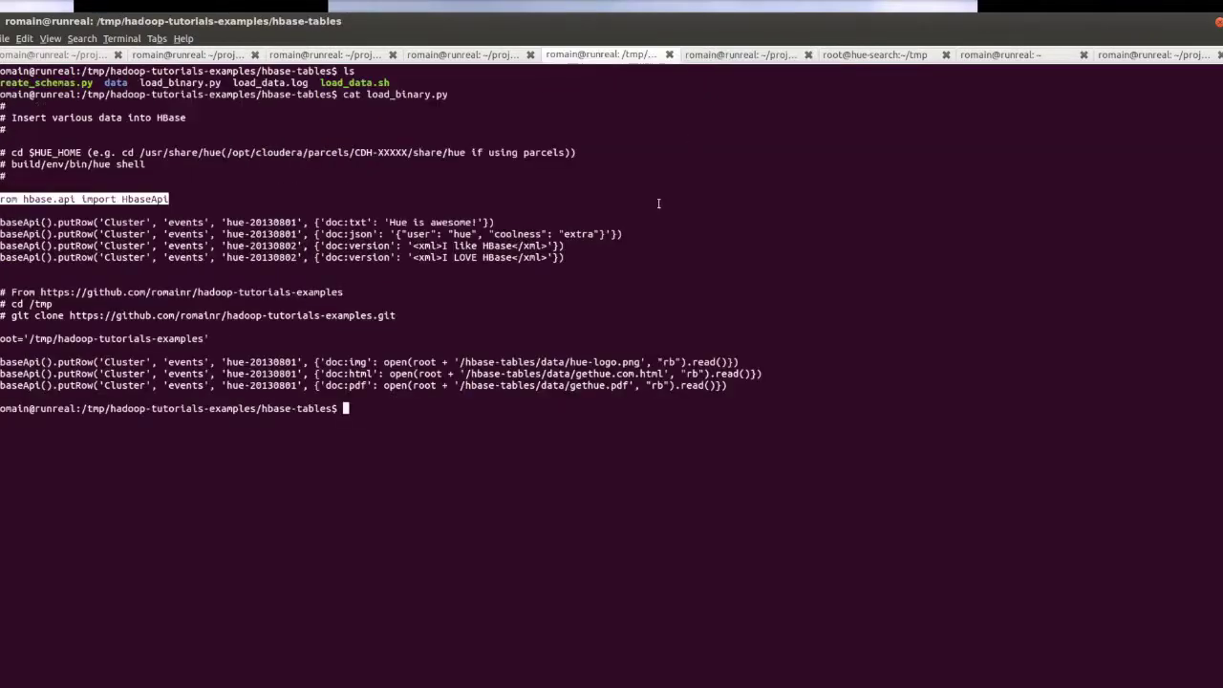
{"action": "triple_click", "coordinate": [484, 222]}
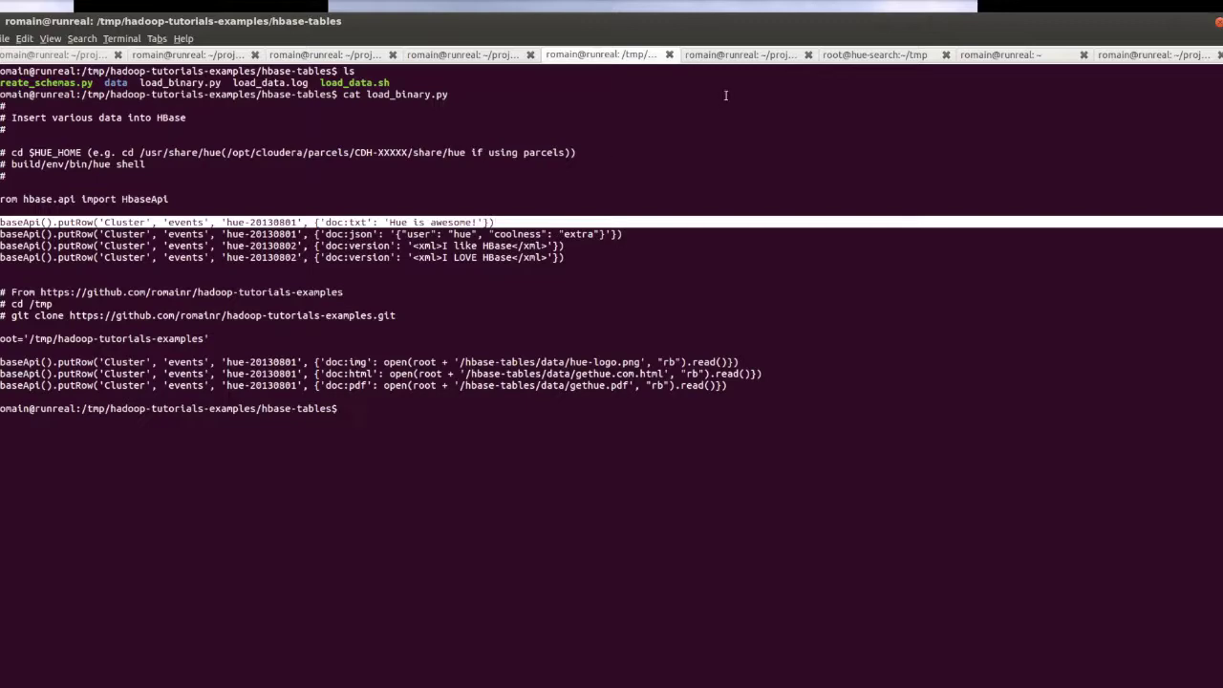
{"action": "left_click", "coordinate": [736, 54]}
{"action": "middle_click", "coordinate": [729, 247]}
Check the 'Hue is awesome!' txt cell of row hue-20130801 in the events table.
{"action": "key", "text": "alt+Tab"}
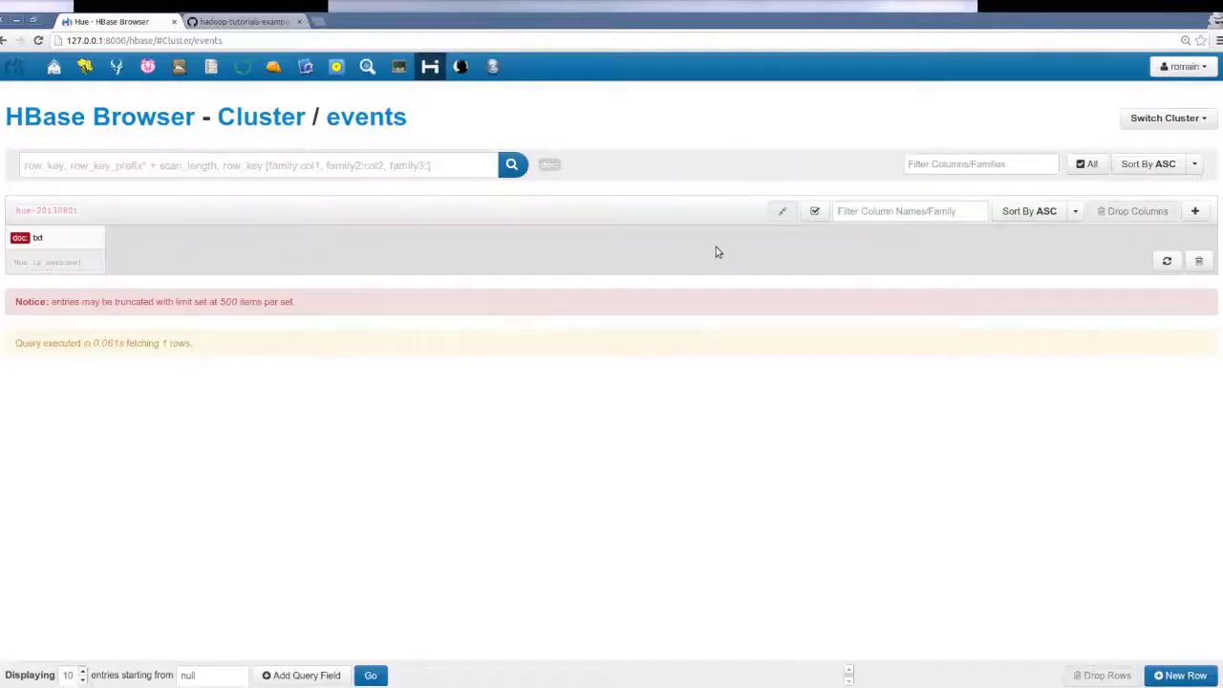
{"action": "left_click", "coordinate": [58, 267]}
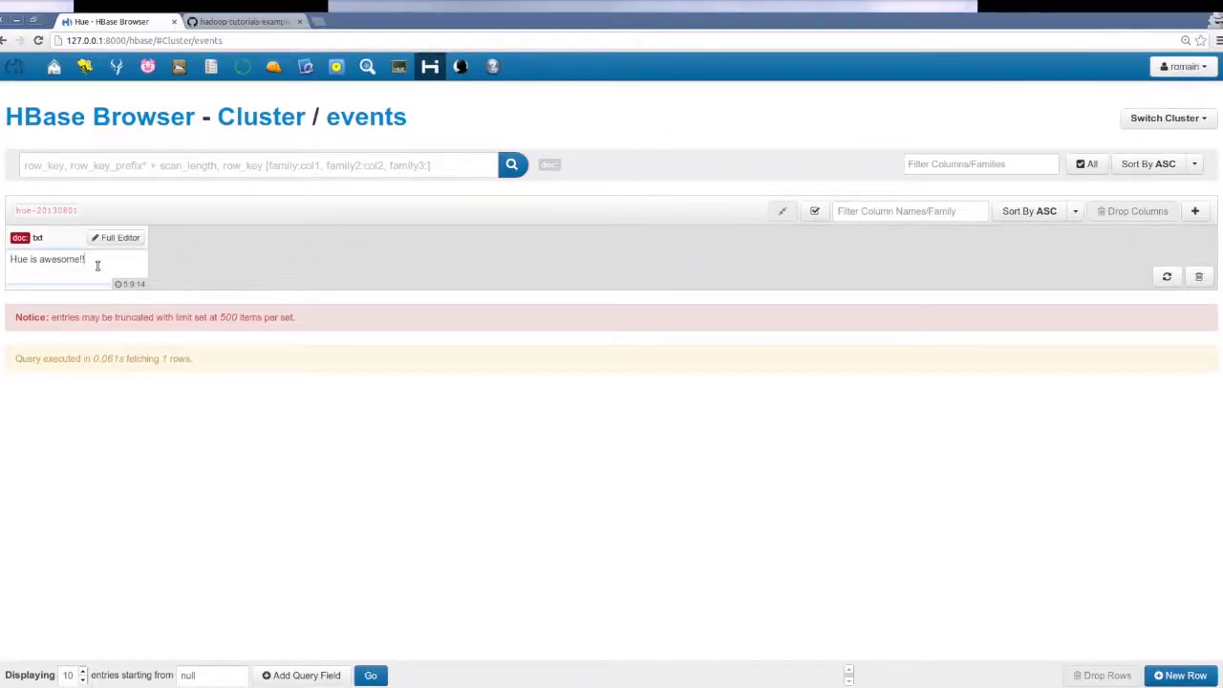
{"action": "left_click", "coordinate": [200, 264]}
Run the doc:json and doc:version putRow lines in the Hue shell and reload events.
{"action": "key", "text": "alt+Tab"}
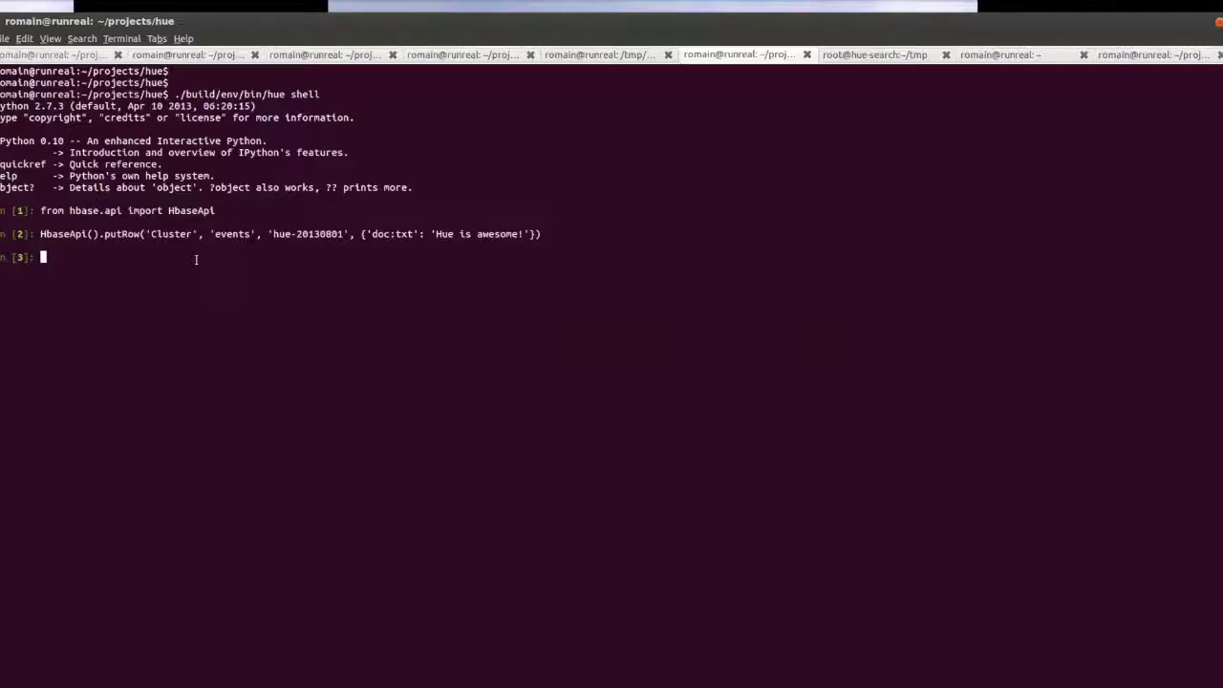
{"action": "key", "text": "ctrl+Page_Down"}
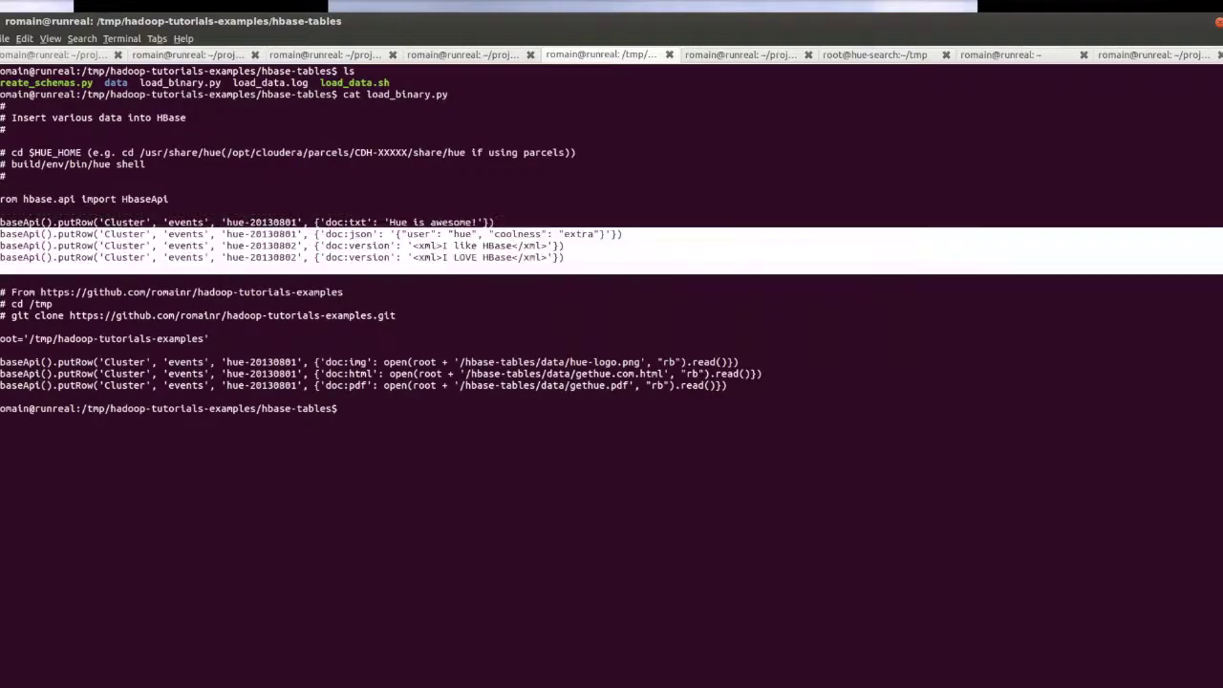
{"action": "key", "text": "ctrl+Page_Up"}
{"action": "type", "text": "HBaseApi().putRow('Cluster', 'events', 'hue-20130801', {'doc:json': '{\"user\": \"hue\", \"coolness\": \"extra\"}'}) HBaseApi().putRow('Cluster', 'events', 'hue-20130802', {'doc:version': '<xml>I like HBase</xml>'}) HBaseApi().putRow('Cluster', 'events', 'hue-20130802', {'doc:version': '<xml>I LOVE HBase</xml>'})"}
{"action": "key", "text": "alt+Tab"}
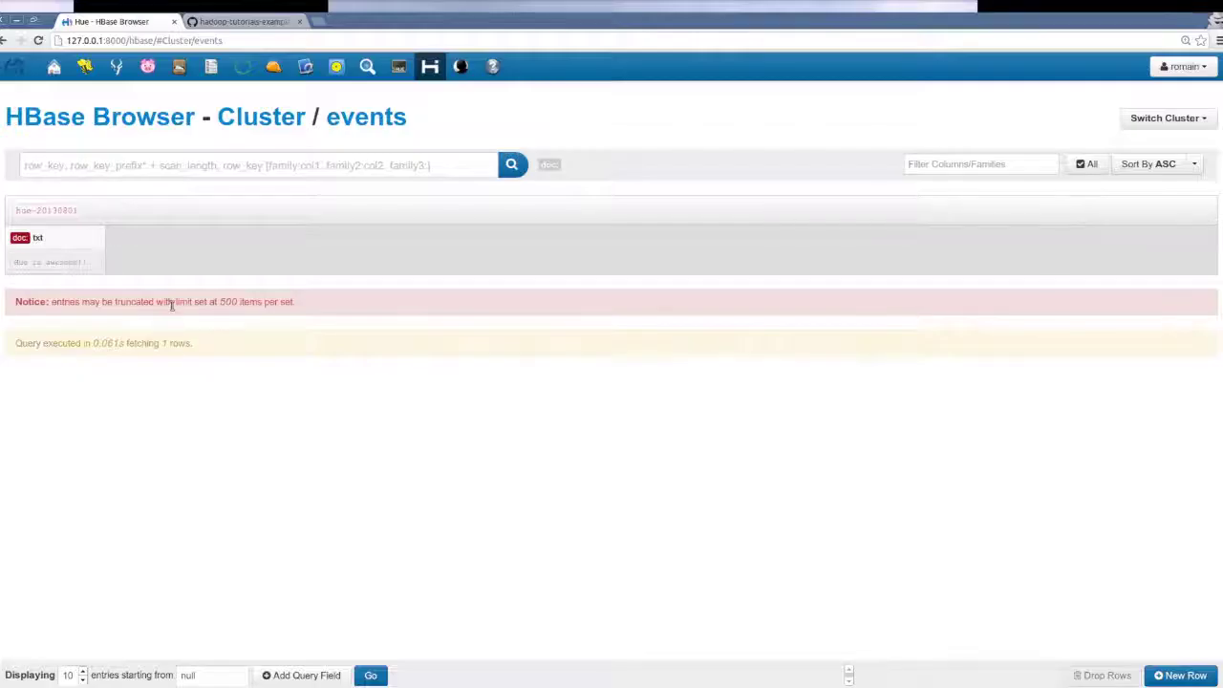
{"action": "key", "text": "F5"}
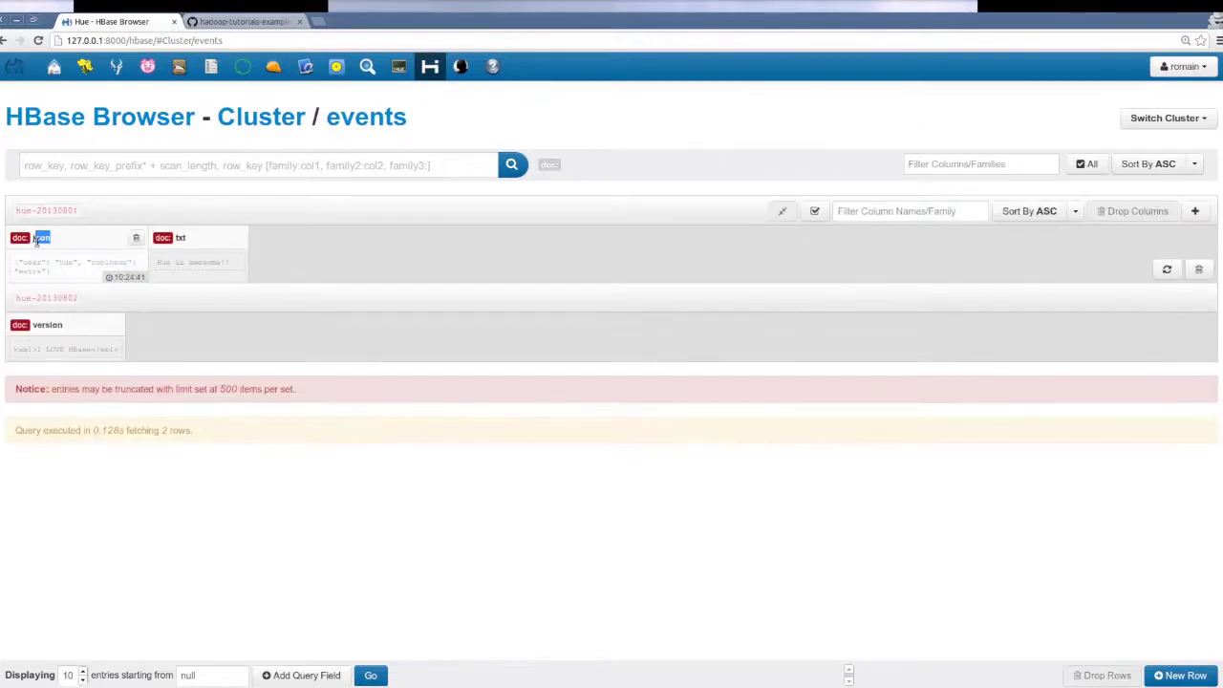
{"action": "left_click", "coordinate": [116, 238]}
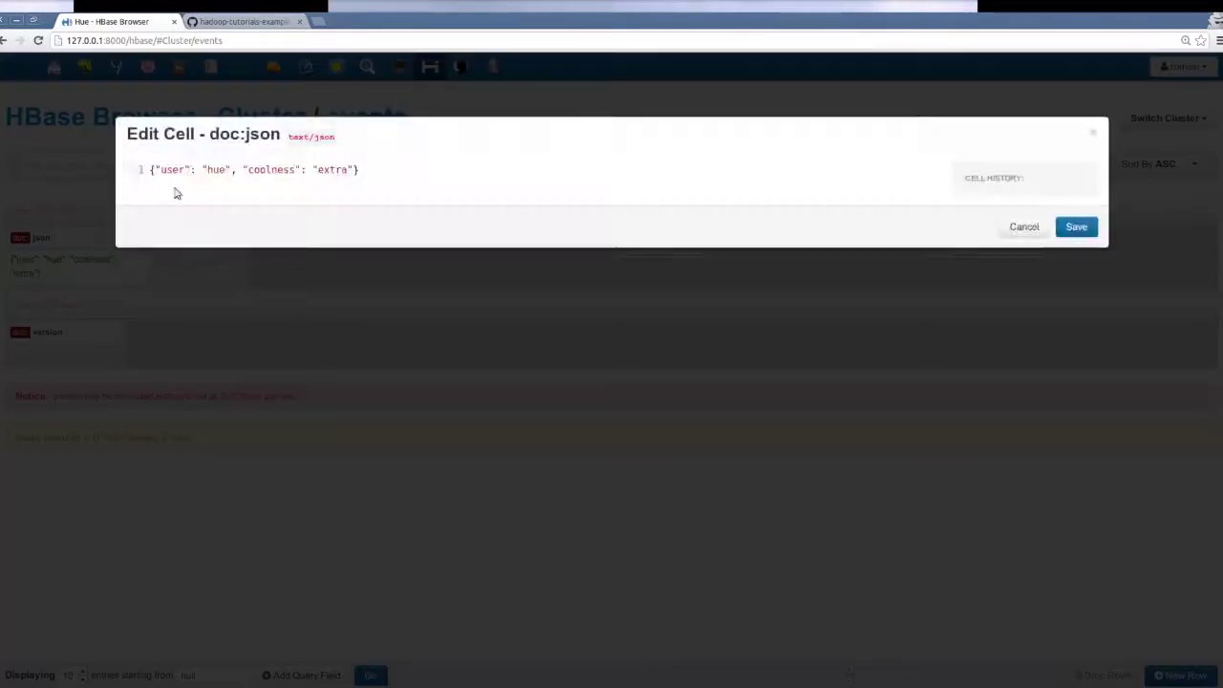
{"action": "left_click", "coordinate": [1023, 227]}
{"action": "left_click", "coordinate": [183, 268]}
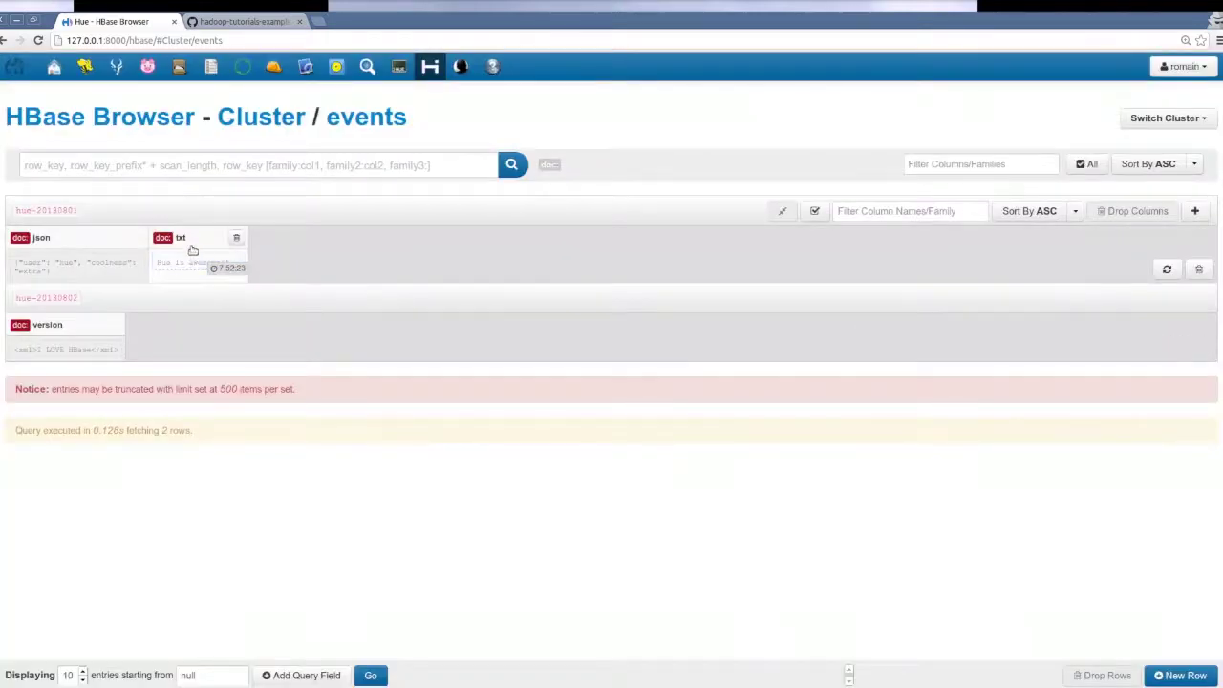
{"action": "left_click", "coordinate": [260, 245]}
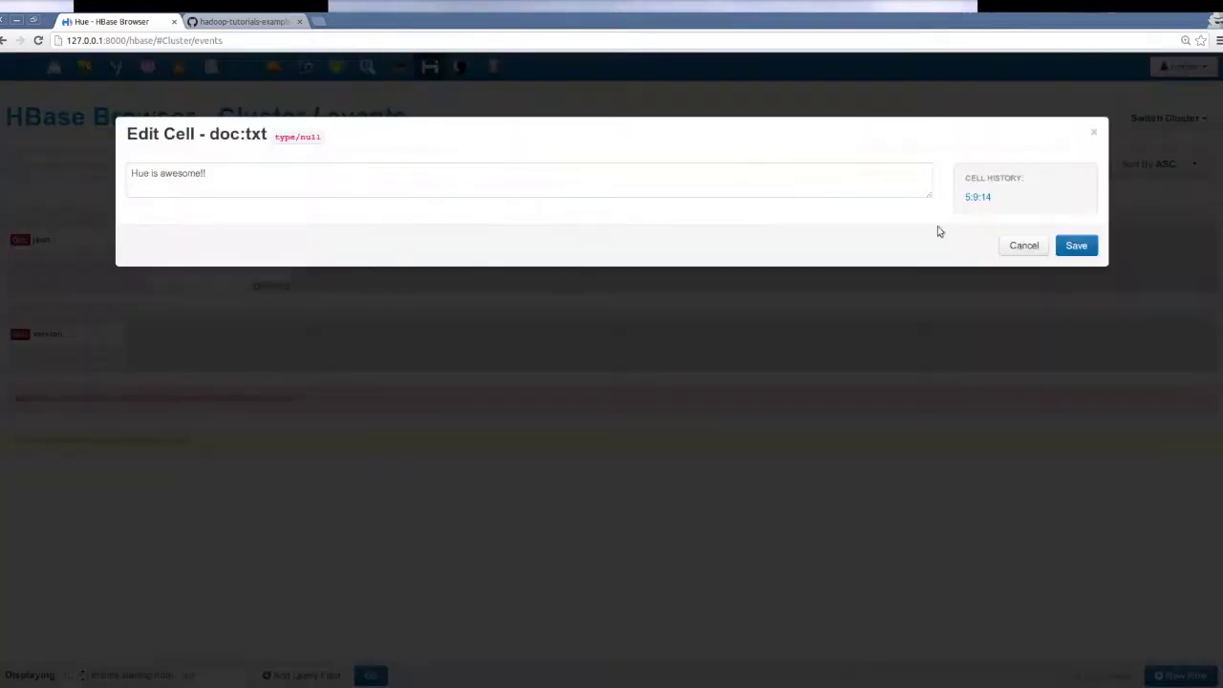
{"action": "left_click", "coordinate": [1023, 247]}
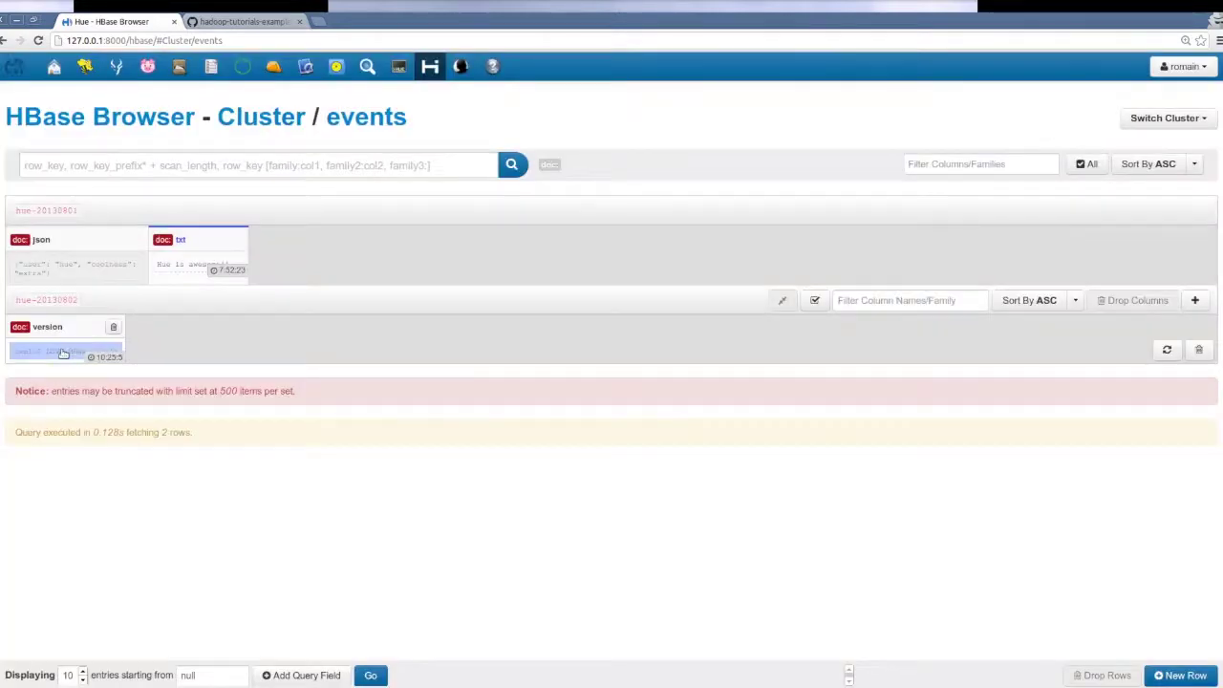
{"action": "left_click", "coordinate": [62, 352]}
{"action": "left_click", "coordinate": [101, 331]}
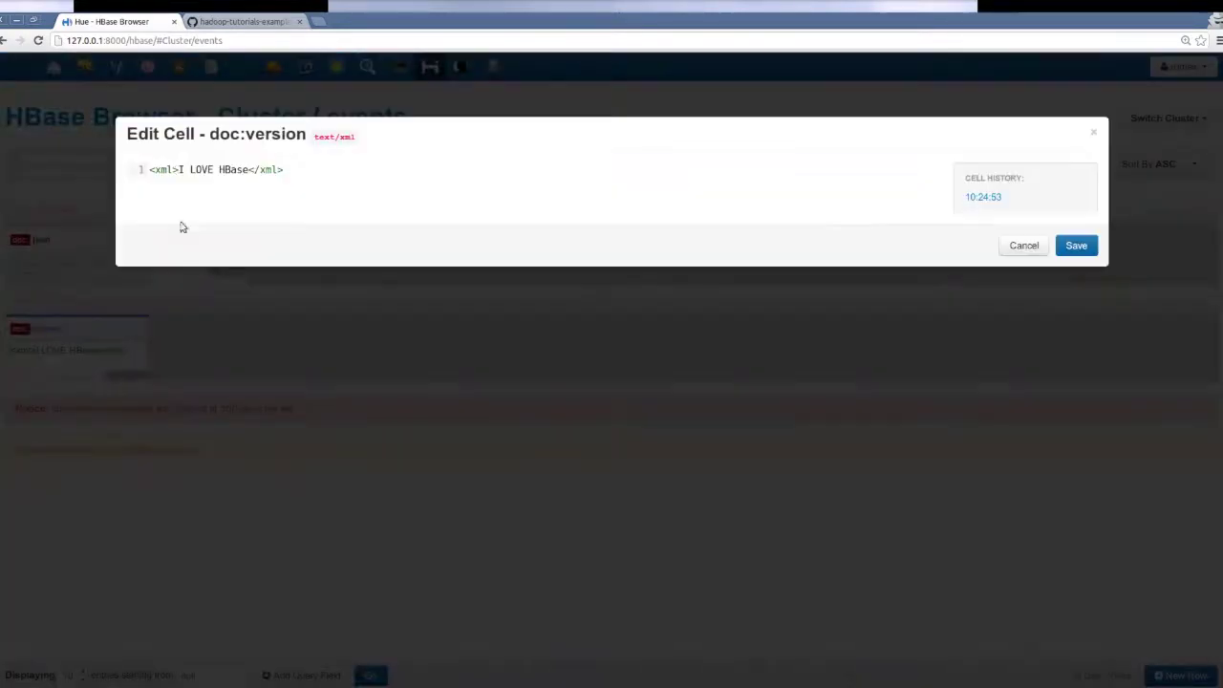
{"action": "left_click", "coordinate": [980, 198]}
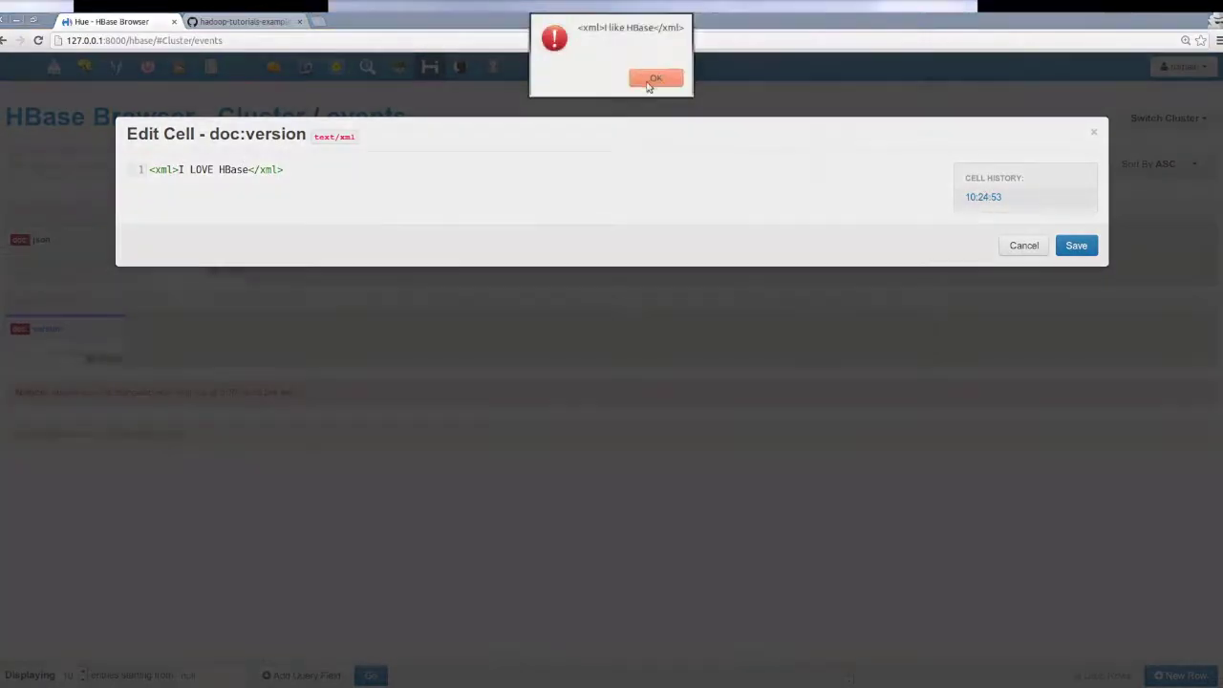
{"action": "left_click", "coordinate": [650, 81]}
{"action": "left_click", "coordinate": [1024, 246]}
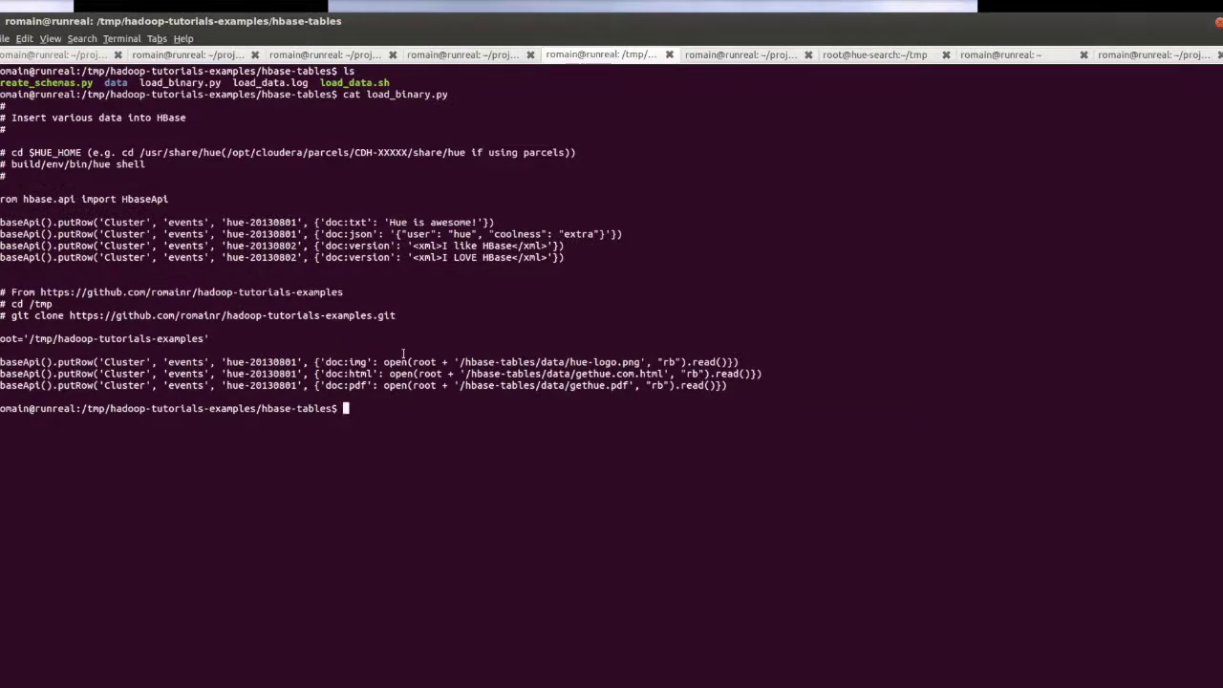
Highlight the img, html and pdf column names in the load_binary.py listing.
{"action": "double_click", "coordinate": [359, 362]}
{"action": "double_click", "coordinate": [361, 373]}
{"action": "double_click", "coordinate": [357, 386]}
Run the root and img/html/pdf putRow lines in the Hue shell, reload events, and open the new binary cell in the Full Editor.
{"action": "left_click_drag", "start_coordinate": [647, 385], "coordinate": [647, 338]}
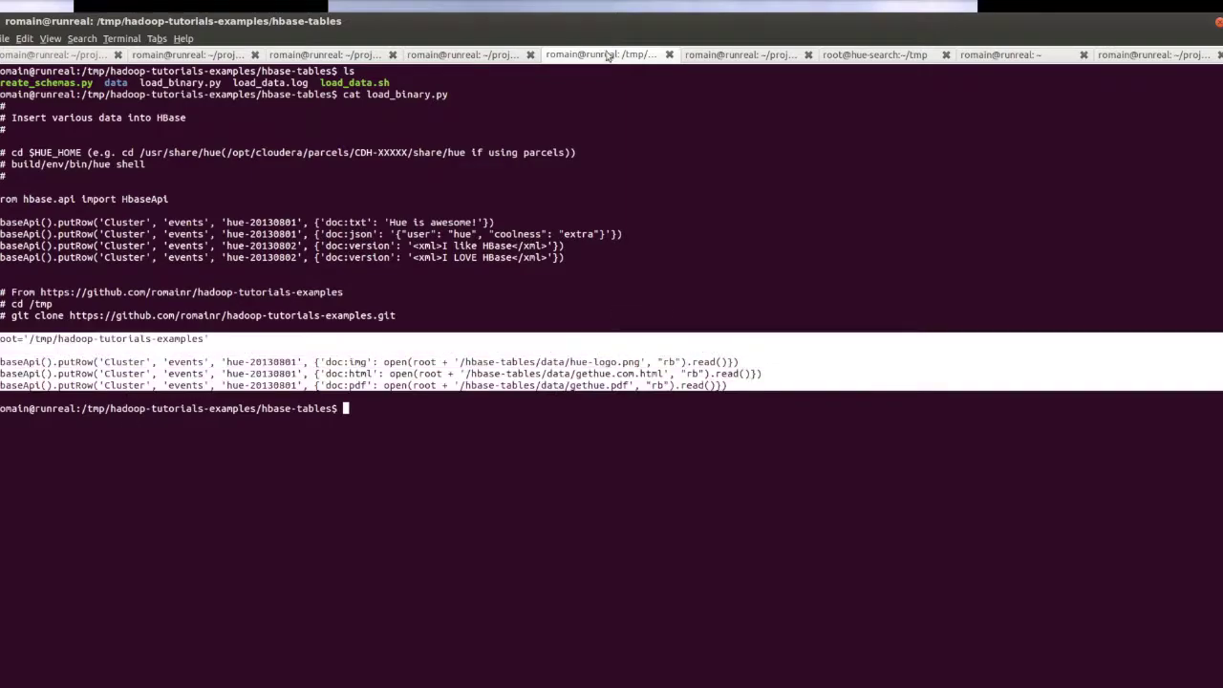
{"action": "left_click", "coordinate": [694, 54]}
{"action": "type", "text": "root='/tmp/hadoop-tutorials-examples'  HBaseApi().putRow('Cluster', 'events', 'hue-20130801', {'doc:img': open(root + '/hbase-tables/data/hue-logo.png', \"rb\").read()}) HBaseApi().putRow('Cluster', 'events', 'hue-20130801', {'doc:html': open(root + '/hbase-tables/data/gethue.com.html', \"rb\").read()}) HBaseApi().putRow('Cluster', 'events', 'hue-20130801', {'doc:pdf': open(root + '/hbase-tables/data/gethue.pdf', \"rb\").read()})"}
{"action": "key", "text": "alt+Tab"}
{"action": "key", "text": "F5"}
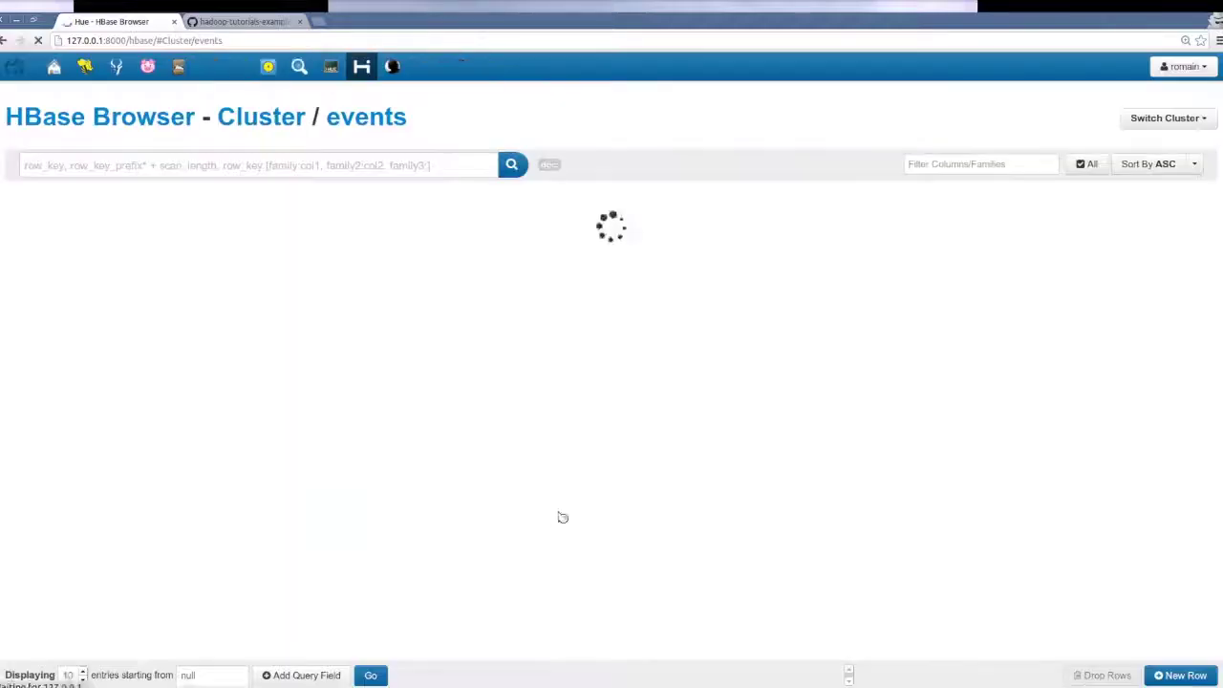
{"action": "left_click", "coordinate": [574, 287]}
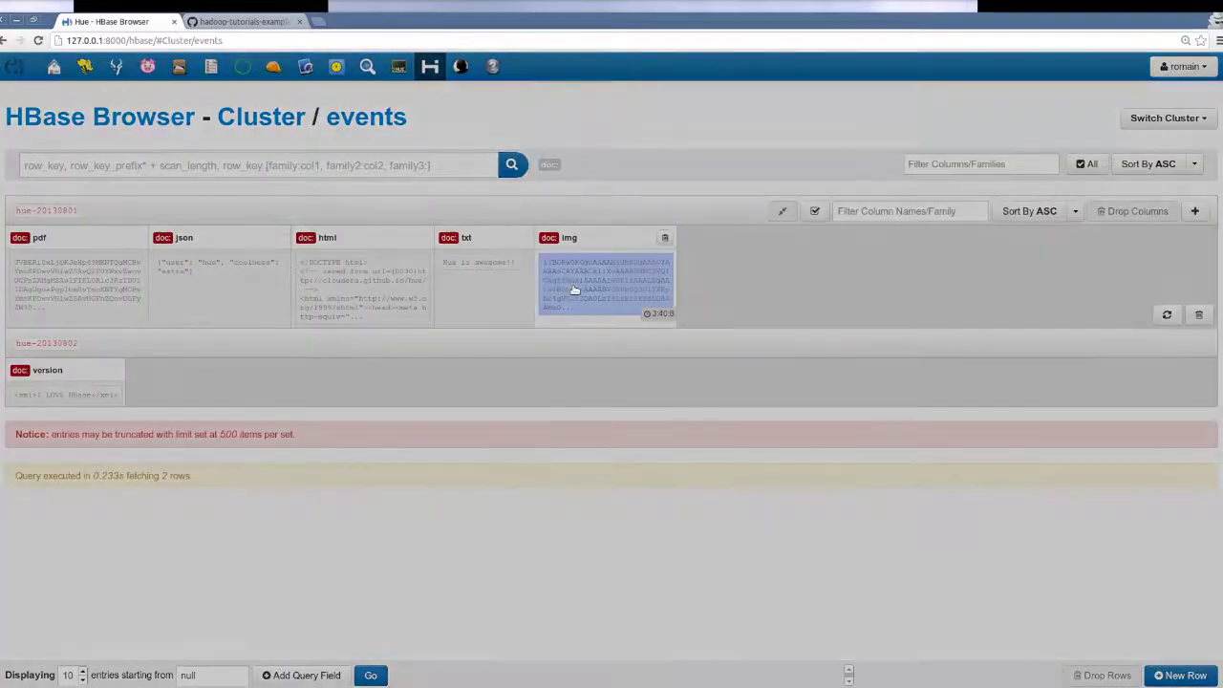